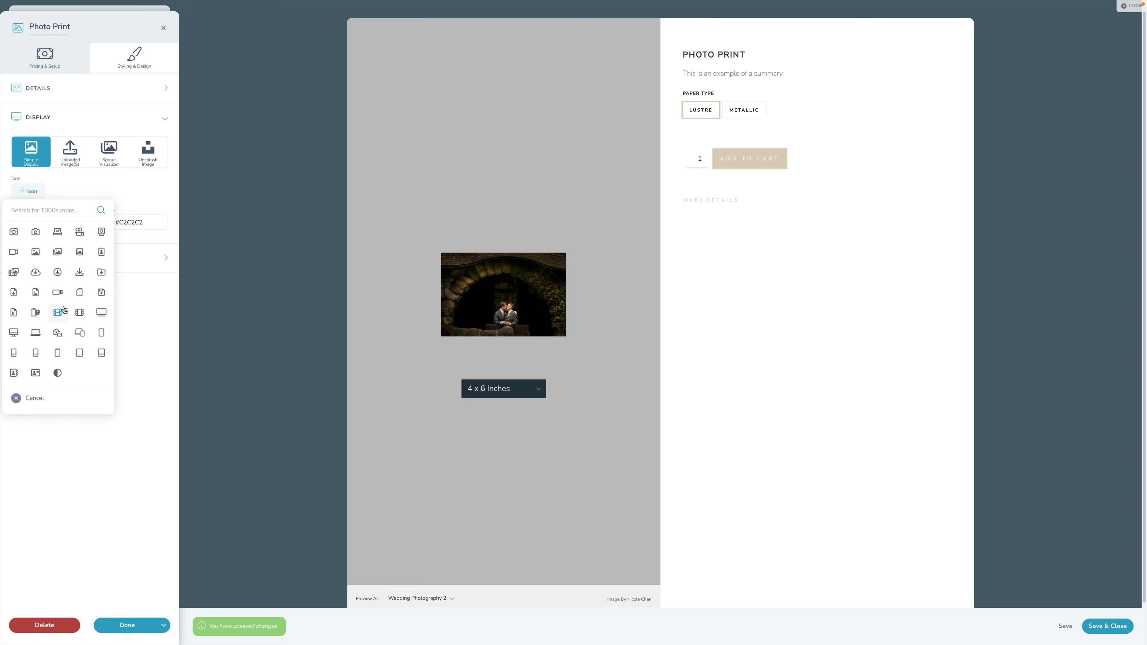
# Add a baby icon to the Photo Print's simple display and set the icon background to grey #C5C5C5.
pyautogui.click(47, 209)
pyautogui.write('baby')
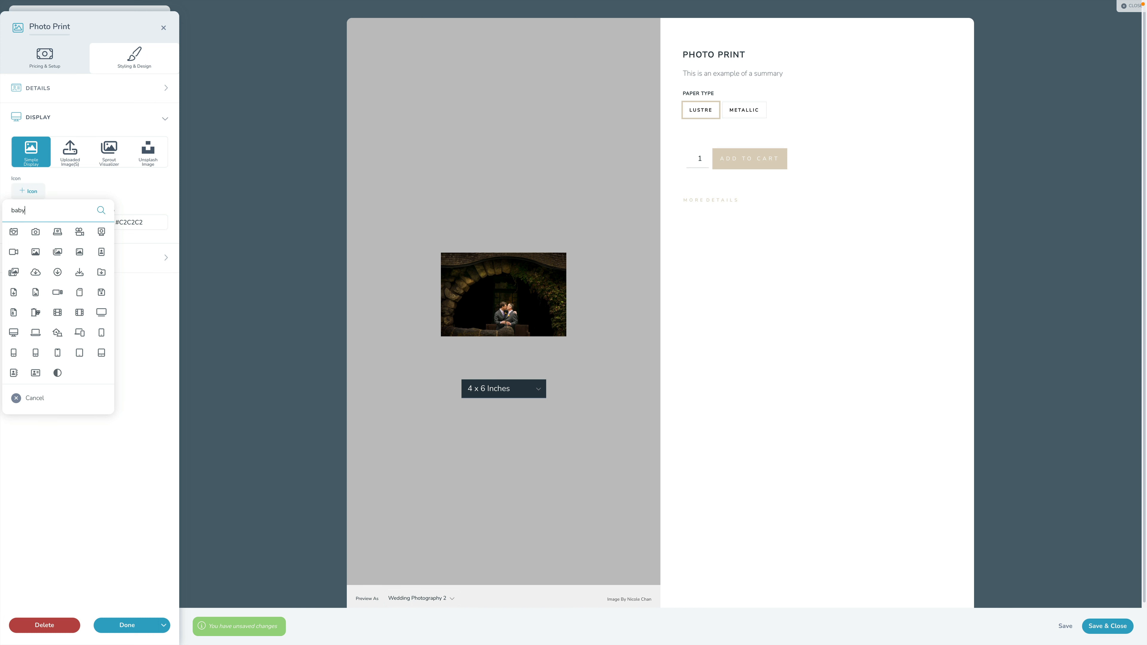
pyautogui.click(30, 232)
pyautogui.click(55, 222)
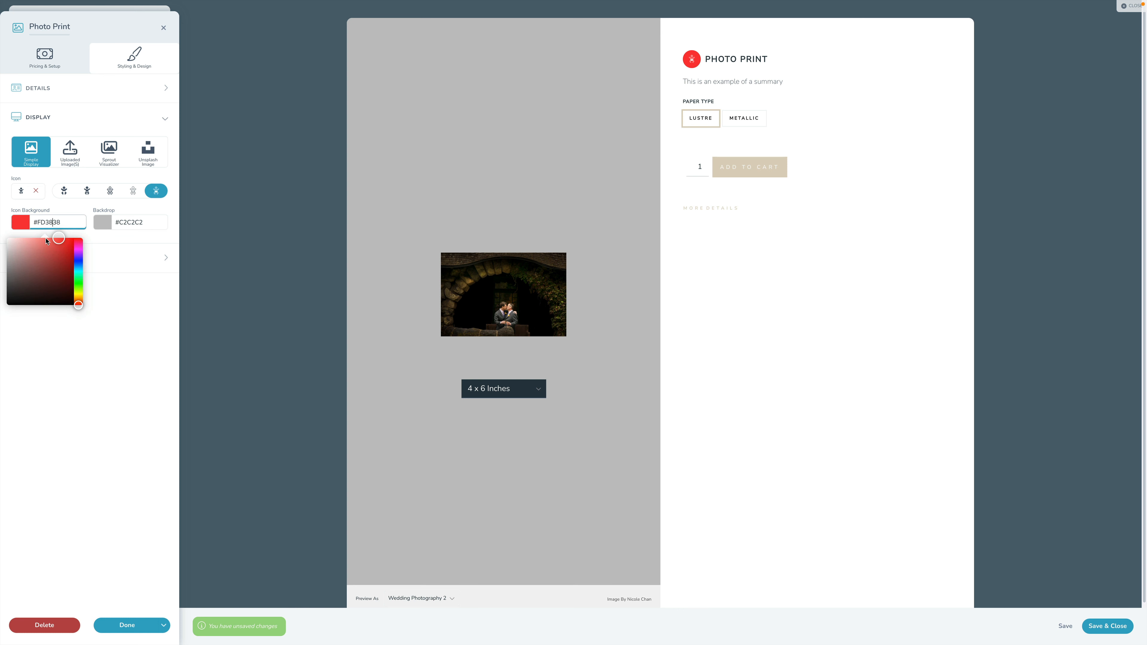
pyautogui.moveTo(36, 251); pyautogui.dragTo(3, 255)
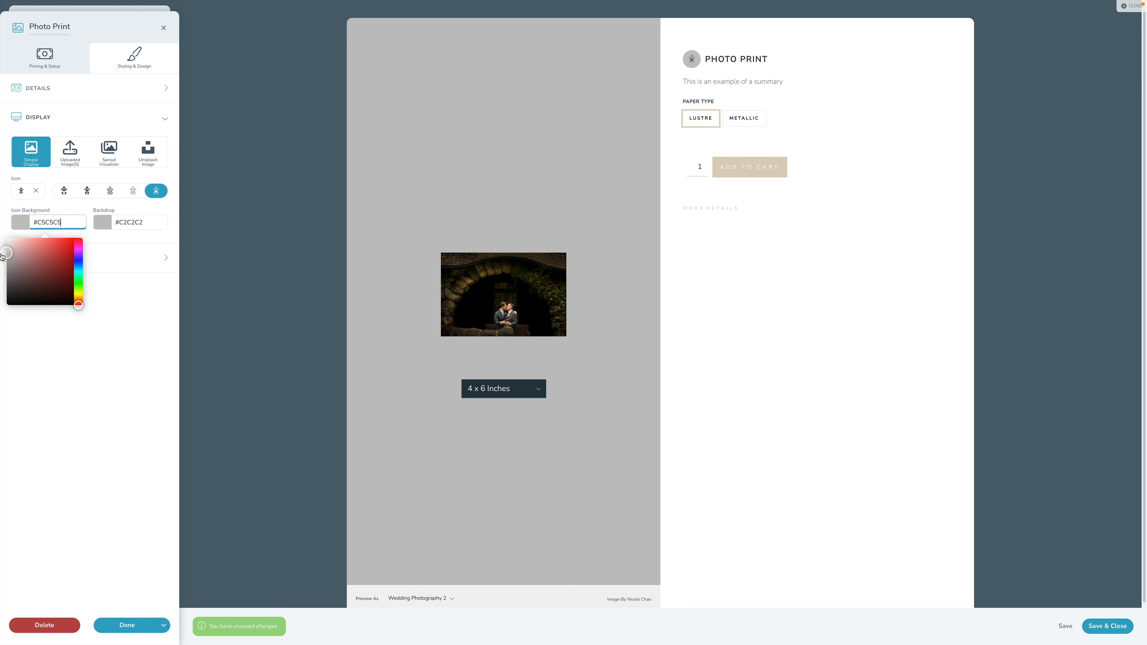
pyautogui.click(81, 334)
# Try the uploaded and Unsplash image displays, and set the Photo Print's display to Sprout Visualizer with the Flat Desk Print type.
pyautogui.click(70, 152)
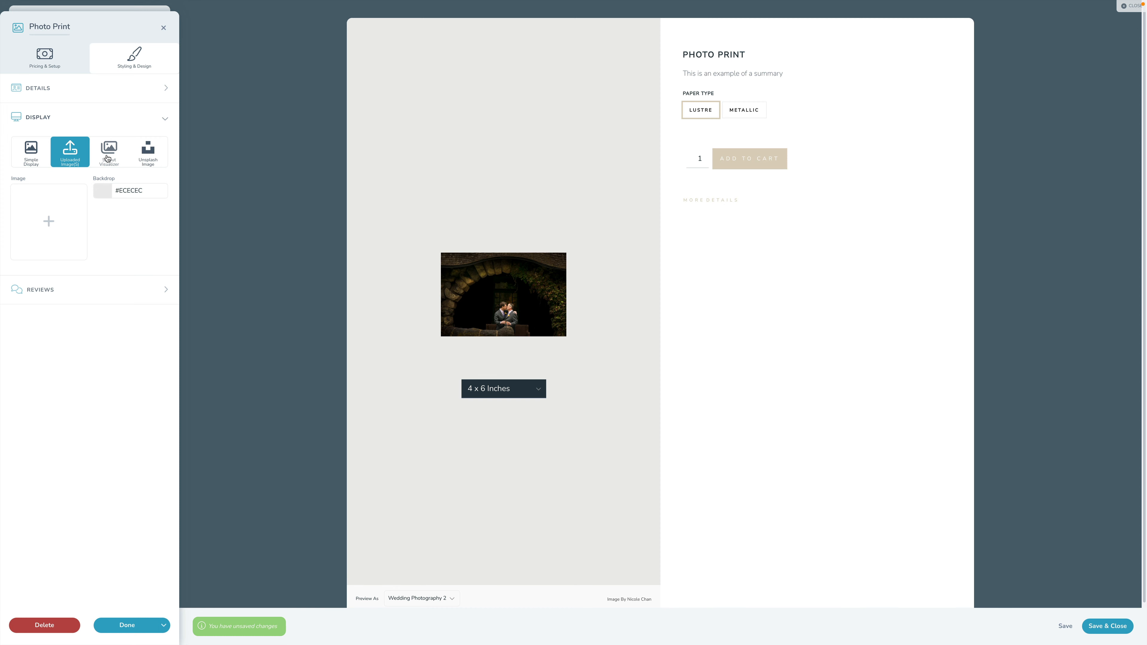
pyautogui.click(145, 155)
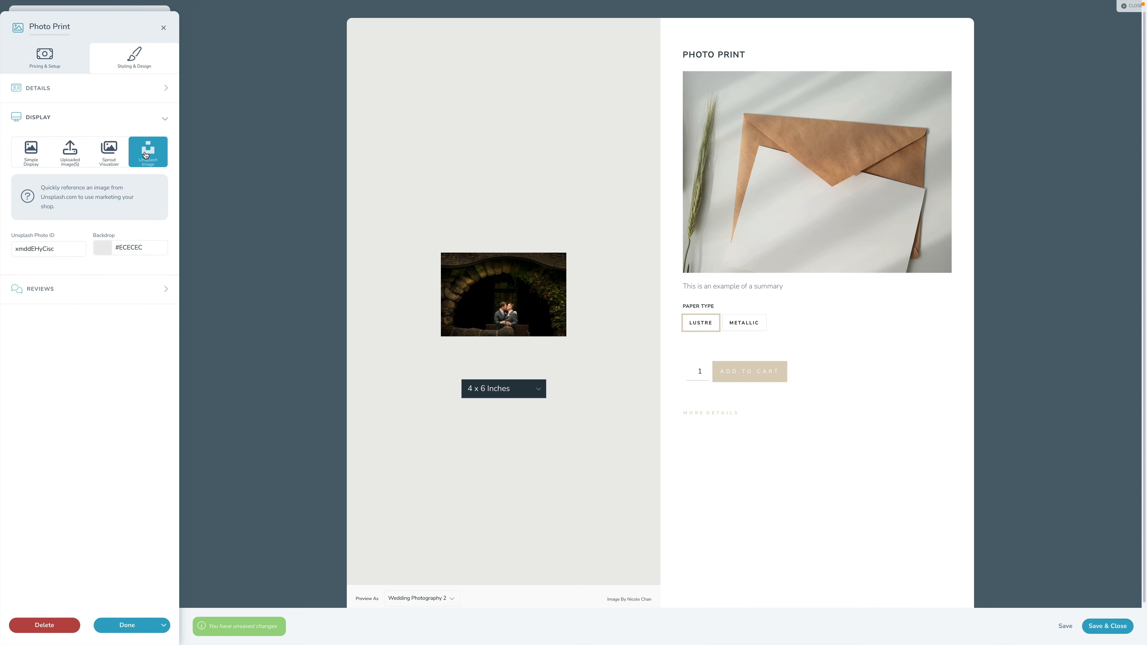
pyautogui.click(56, 247)
pyautogui.click(621, 160)
pyautogui.click(110, 159)
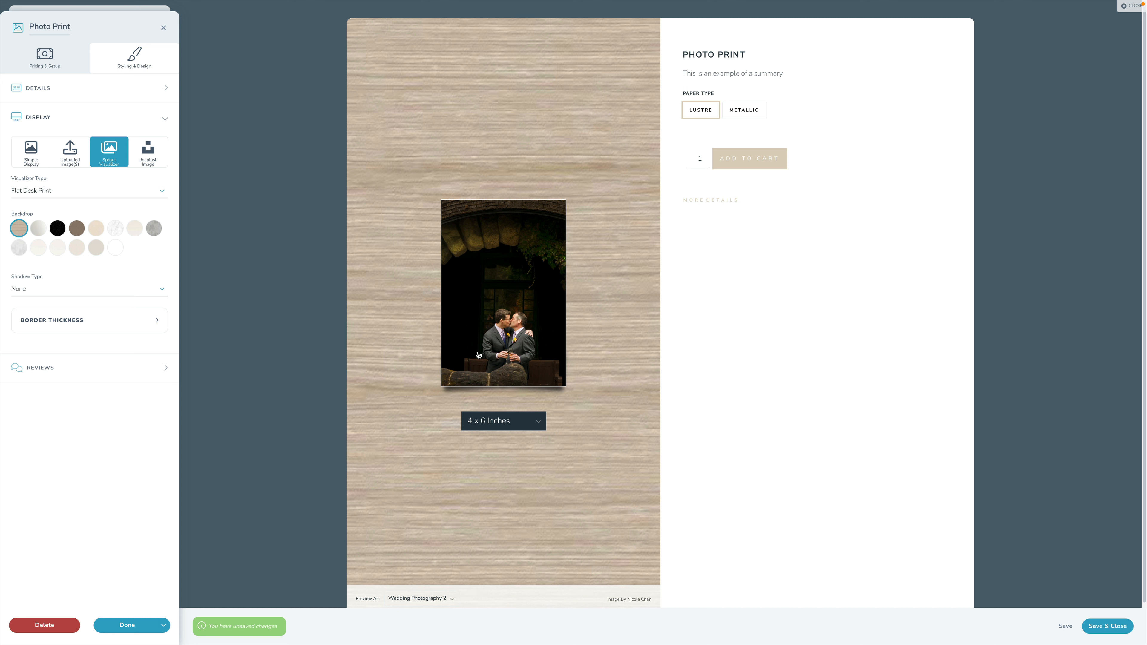
pyautogui.click(37, 193)
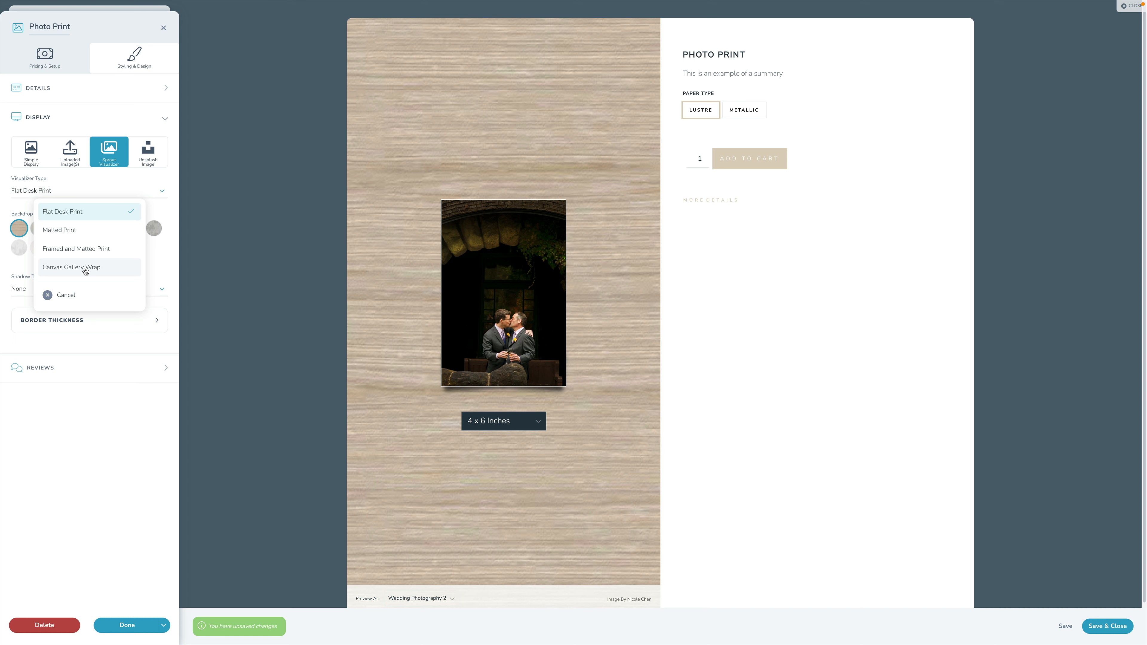
pyautogui.click(78, 215)
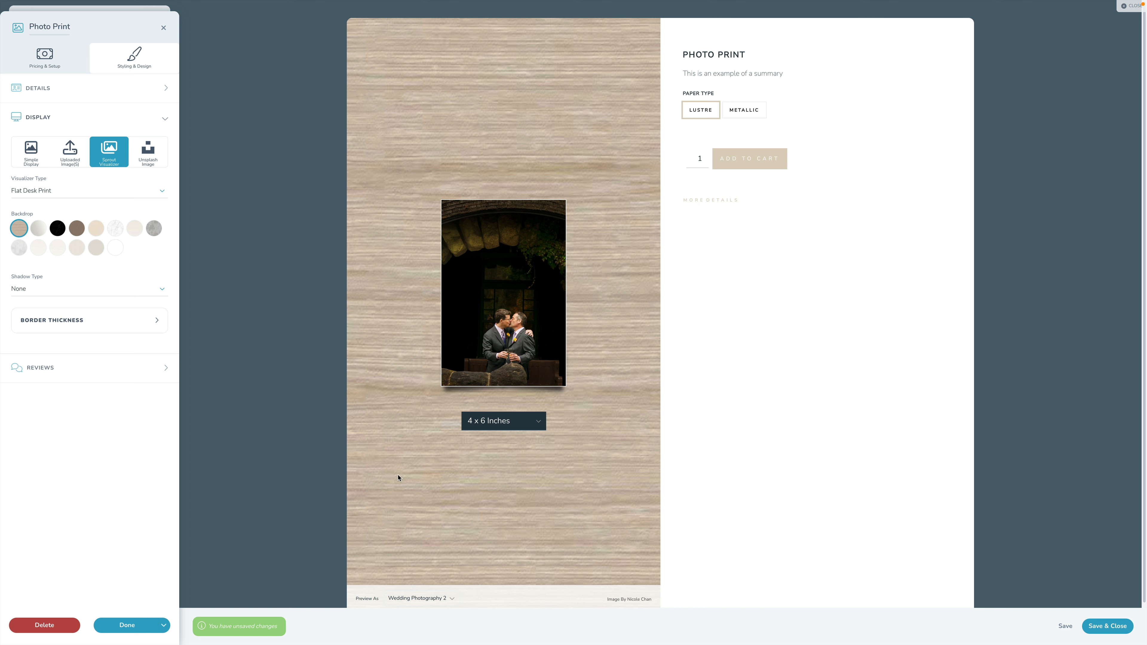
# Give the Photo Print visualizer a white marble backdrop and the Orchid leaves shadow.
pyautogui.click(41, 229)
pyautogui.click(115, 228)
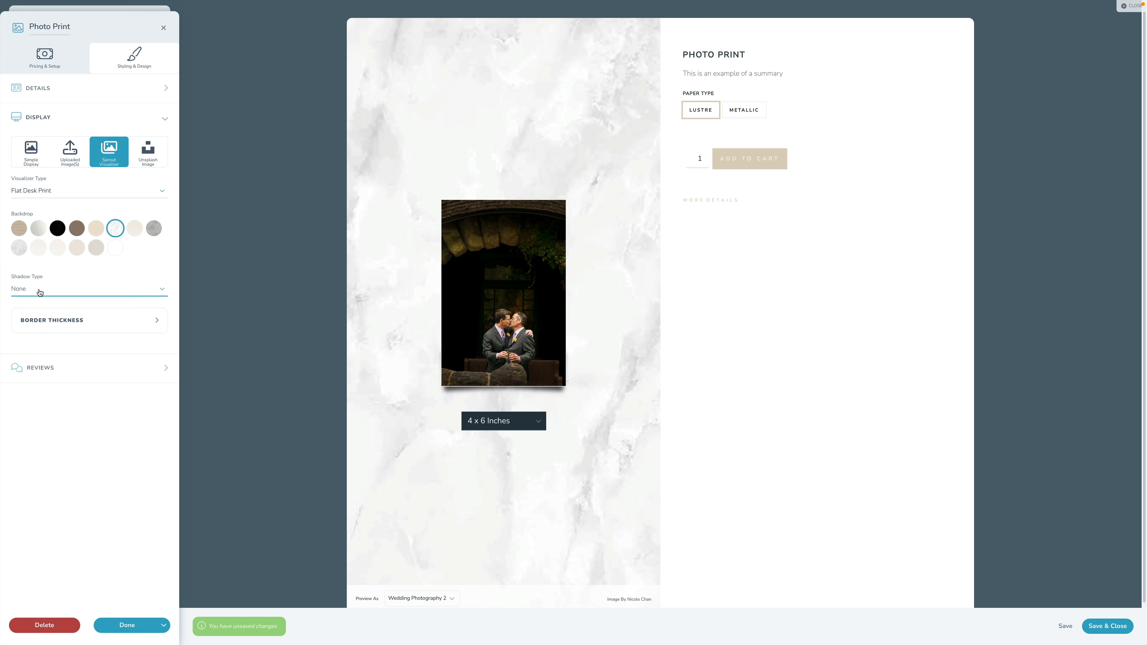
pyautogui.click(107, 292)
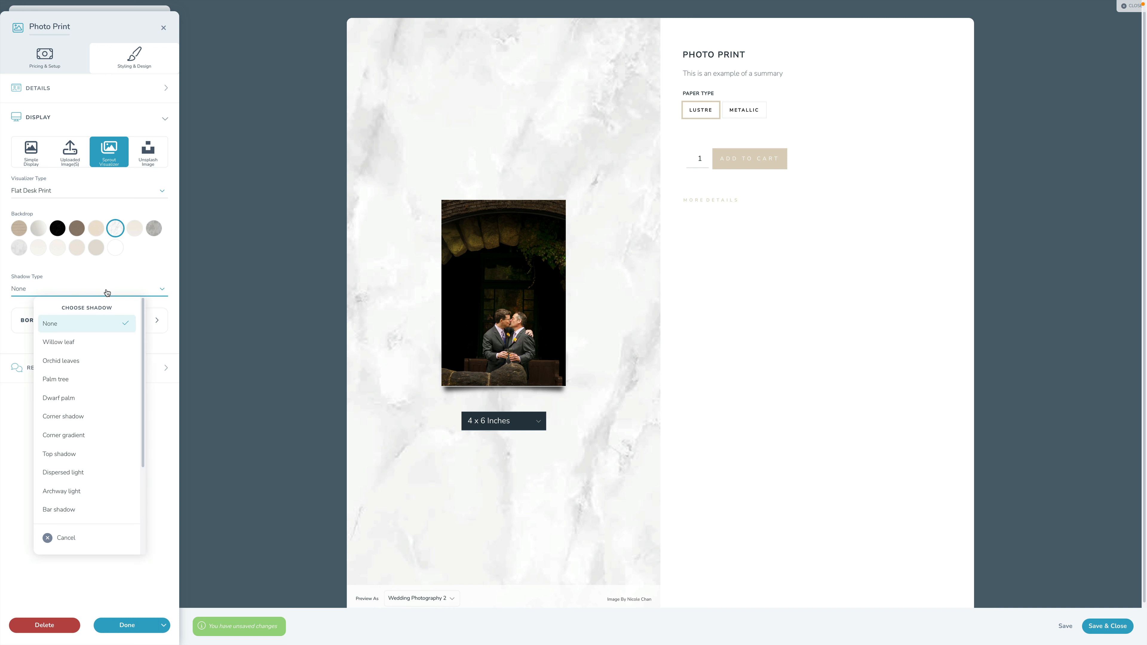
pyautogui.click(77, 366)
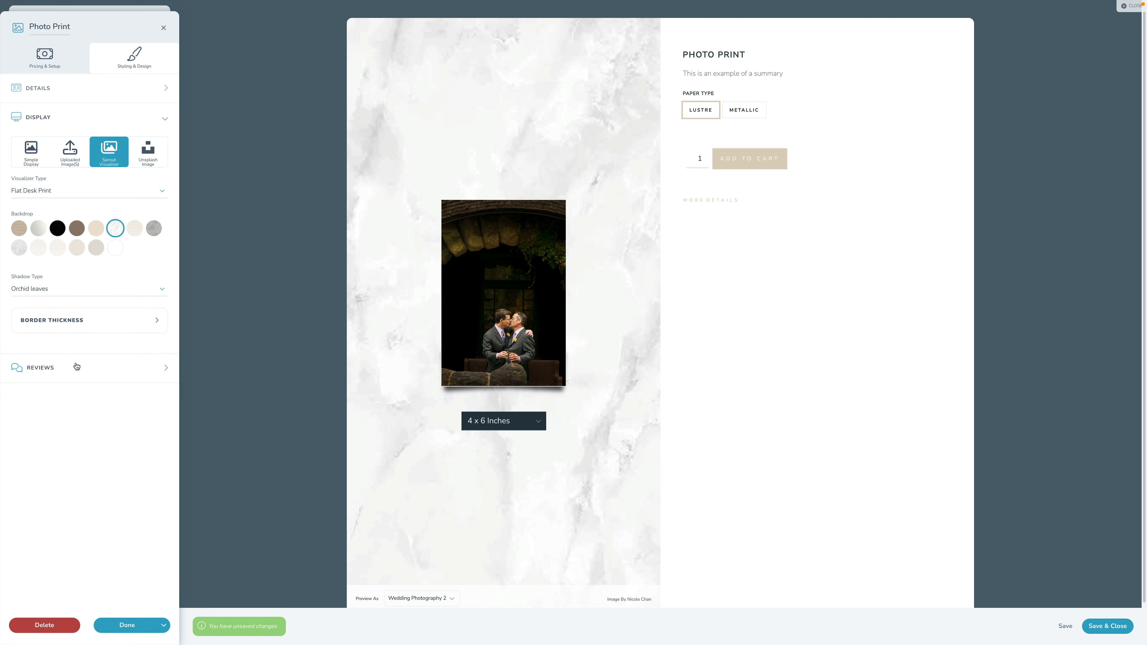
pyautogui.click(54, 294)
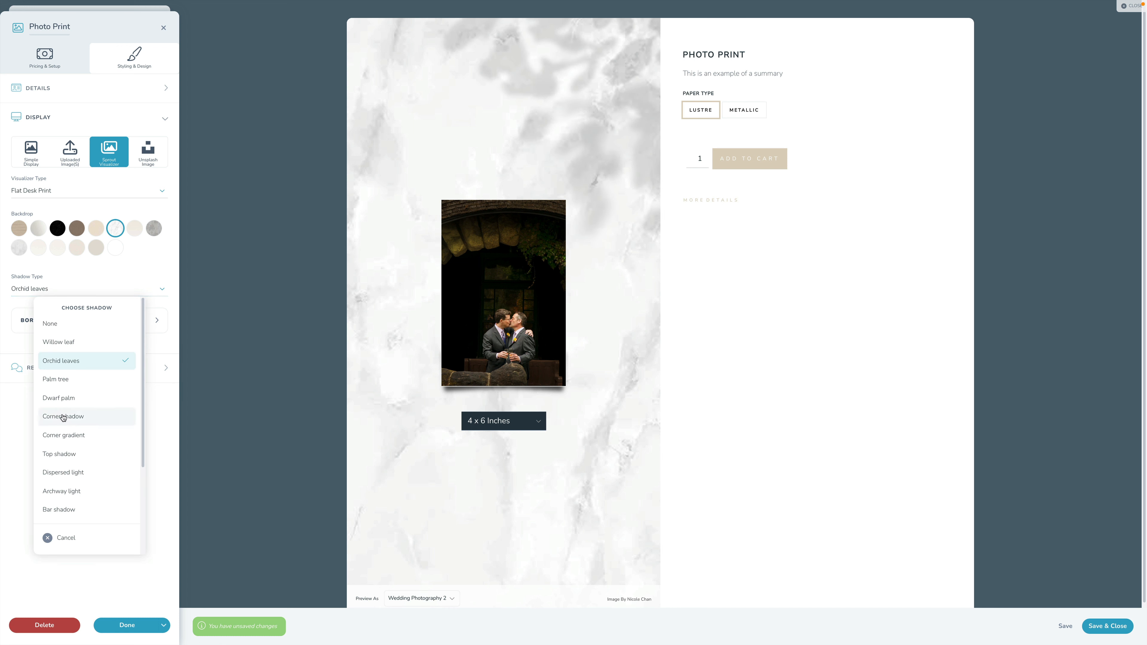
pyautogui.click(69, 361)
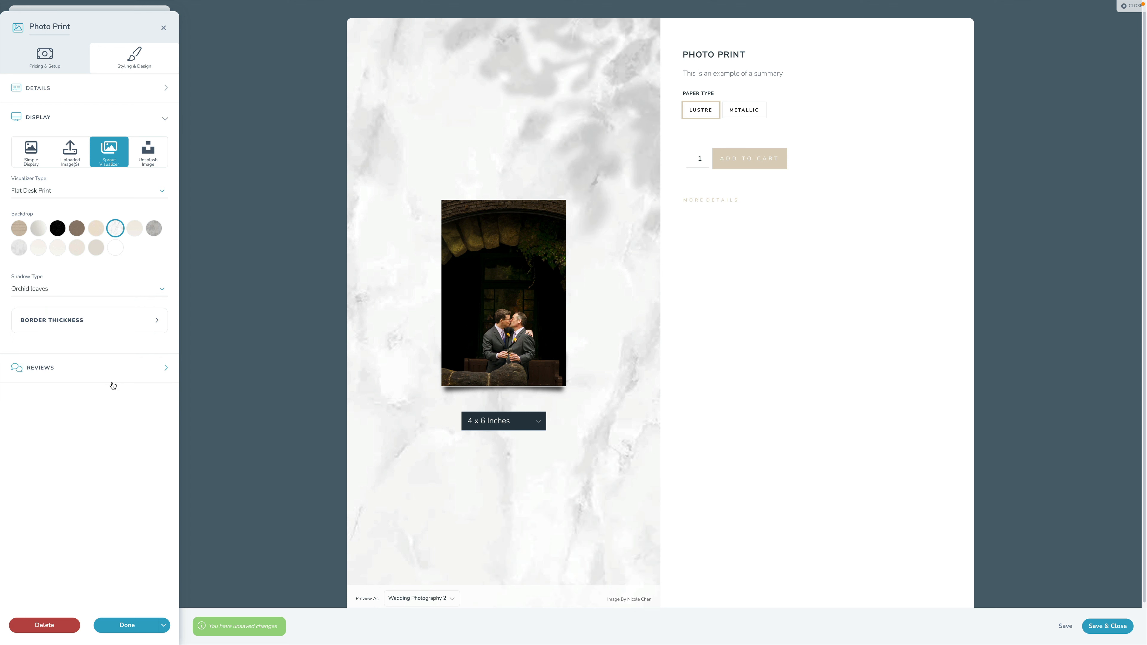
# Set the print's border thickness to Medium and finish editing the Photo Print's styling.
pyautogui.click(157, 321)
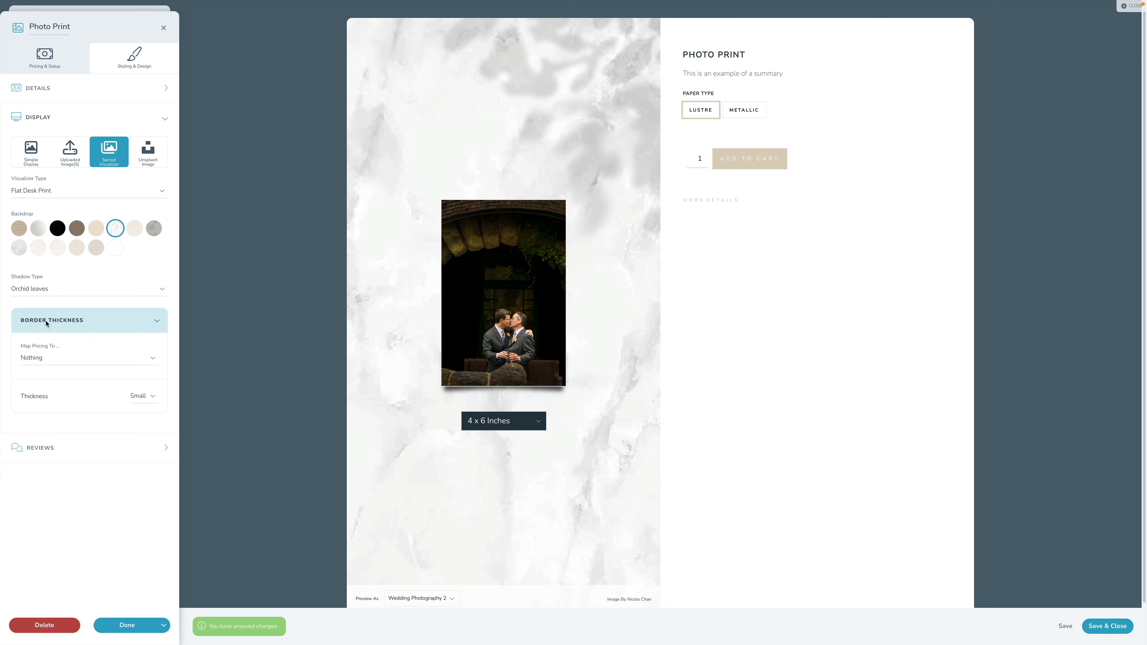
pyautogui.click(138, 396)
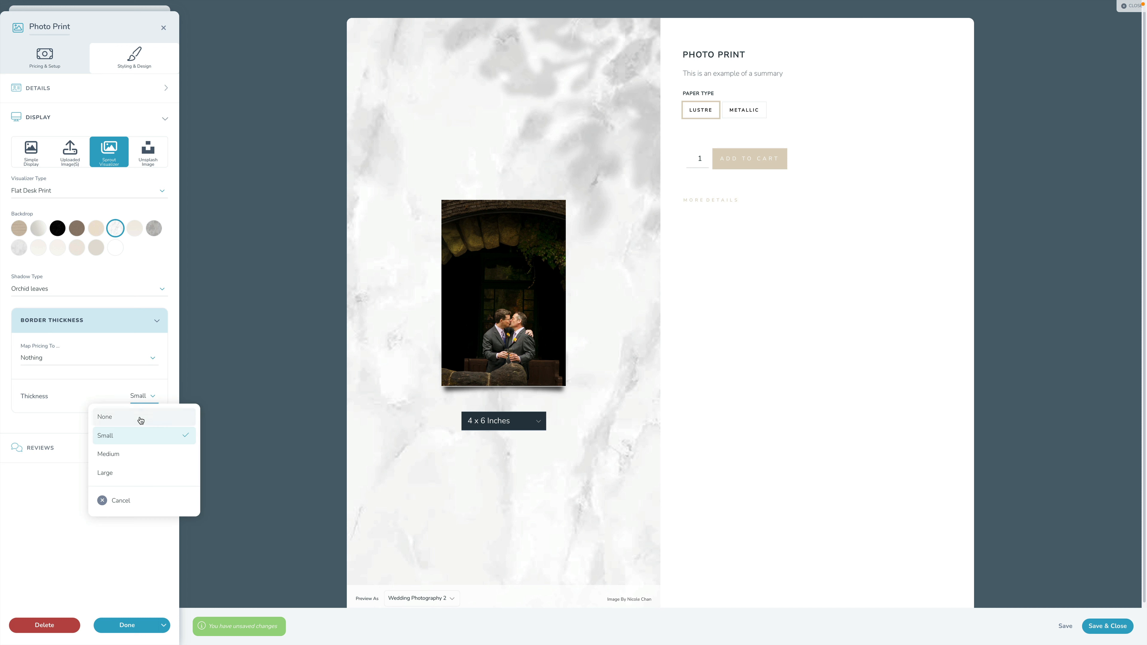
pyautogui.click(129, 460)
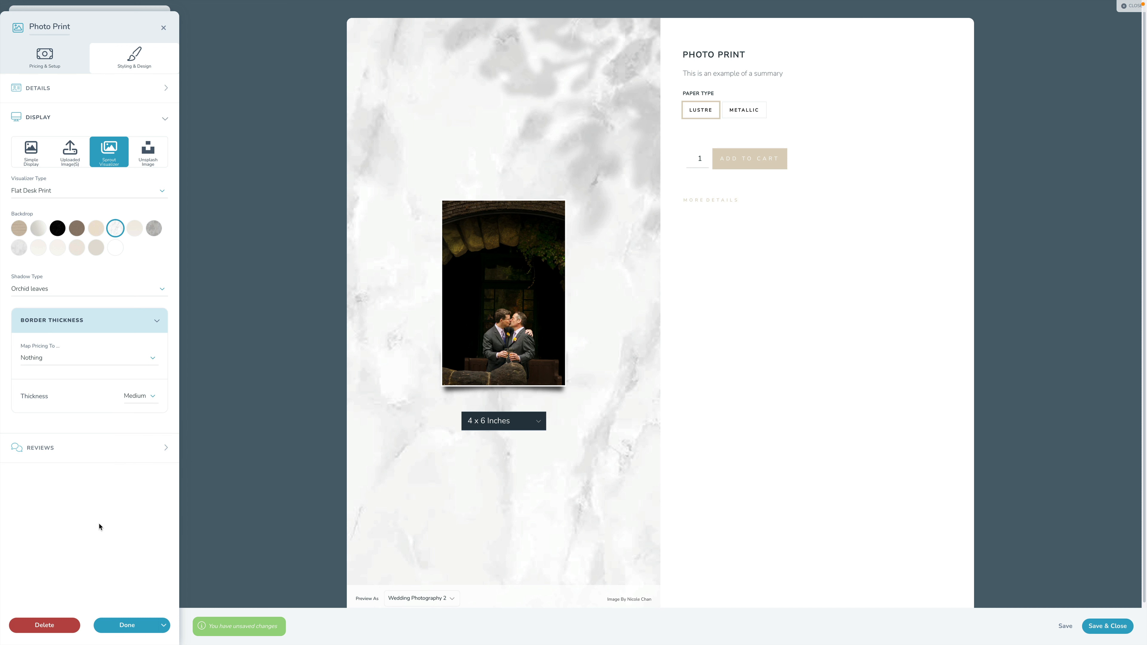
pyautogui.click(47, 362)
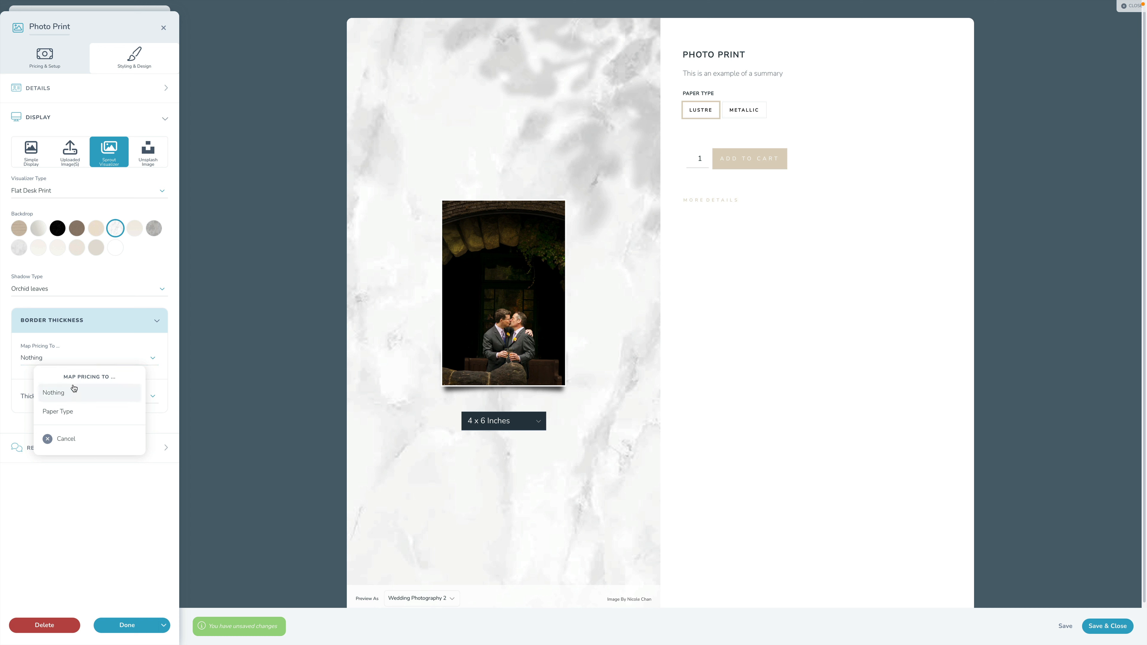
pyautogui.click(84, 320)
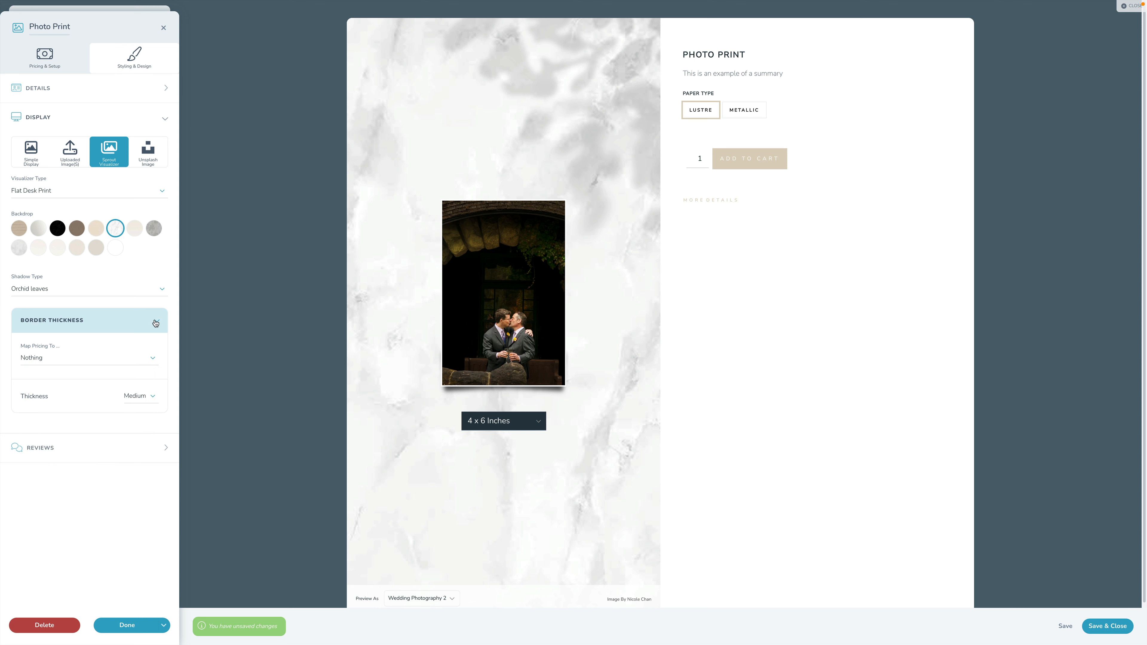
pyautogui.click(155, 323)
pyautogui.click(54, 371)
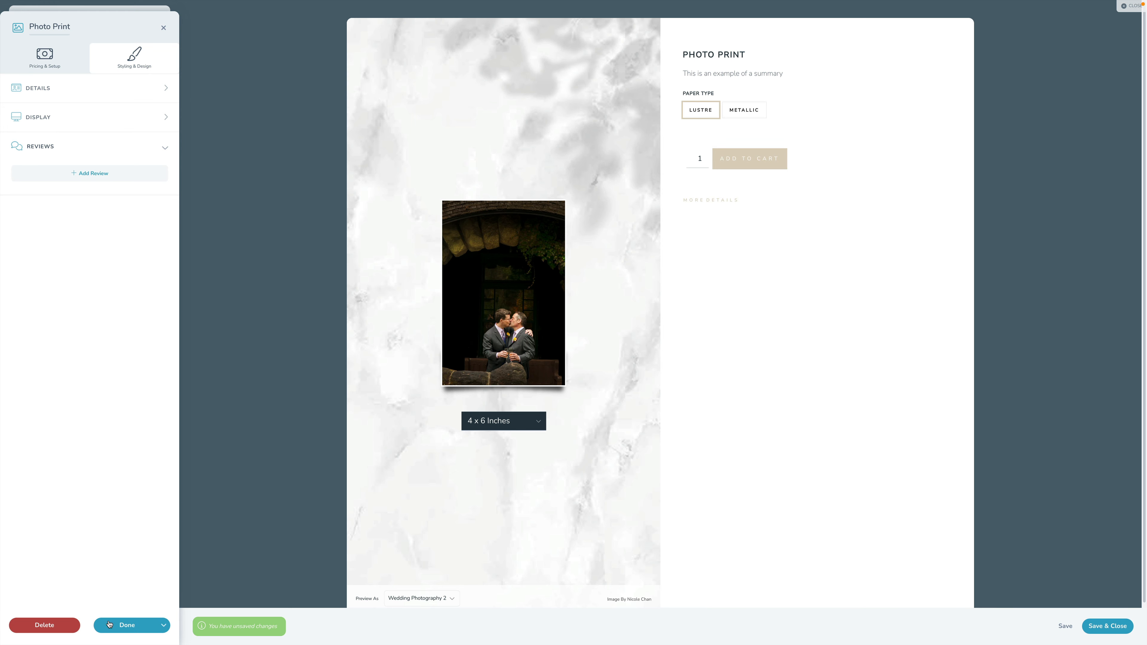
pyautogui.click(121, 625)
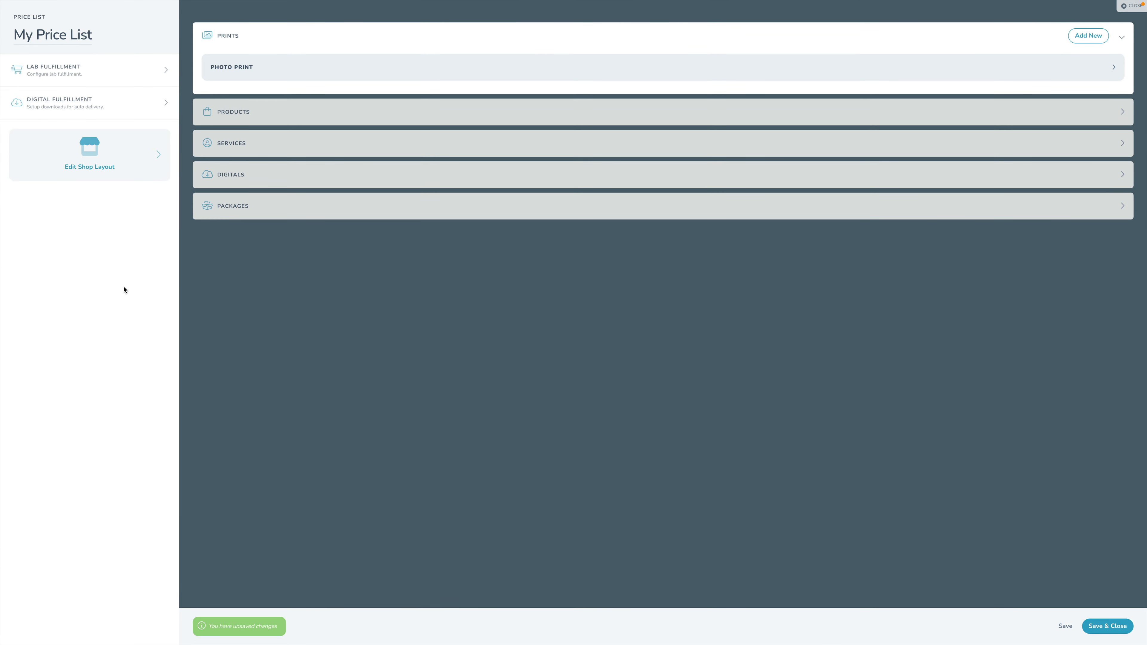
# Delete the Photo Print product from the price list's prints.
pyautogui.click(251, 69)
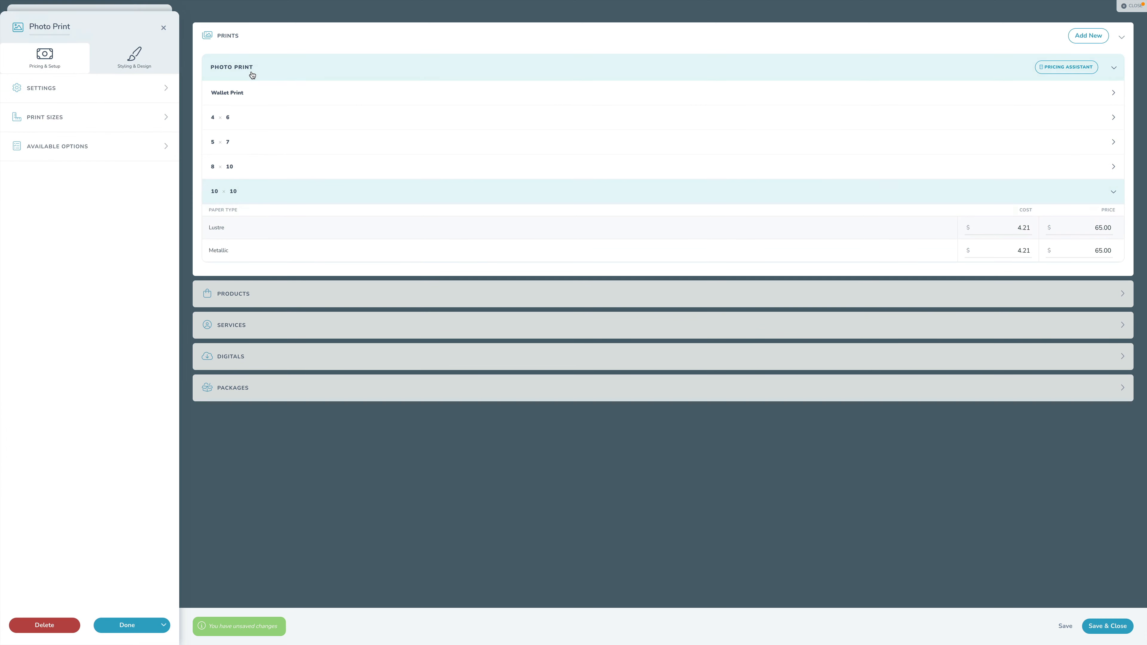
pyautogui.click(891, 67)
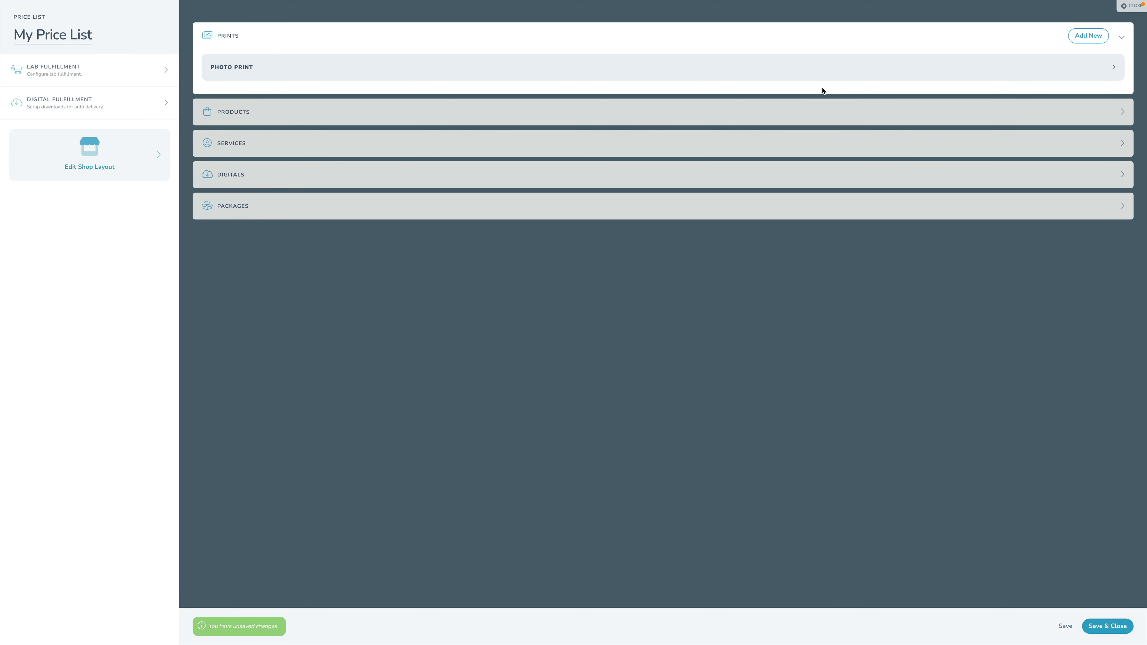
pyautogui.click(219, 67)
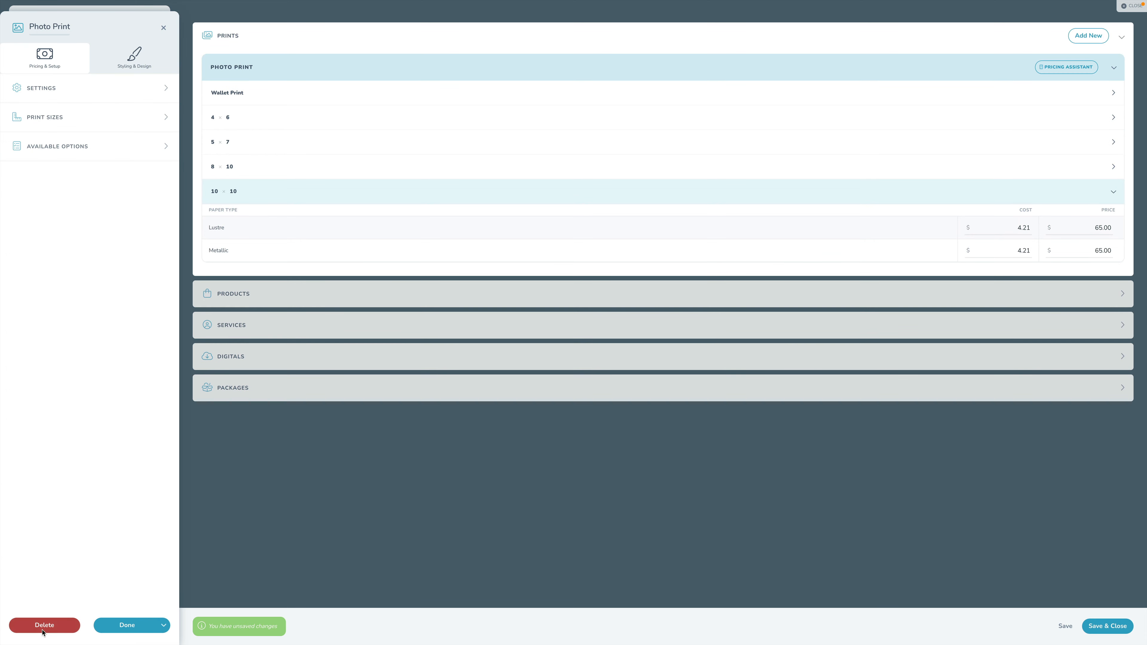
pyautogui.click(44, 625)
pyautogui.click(567, 383)
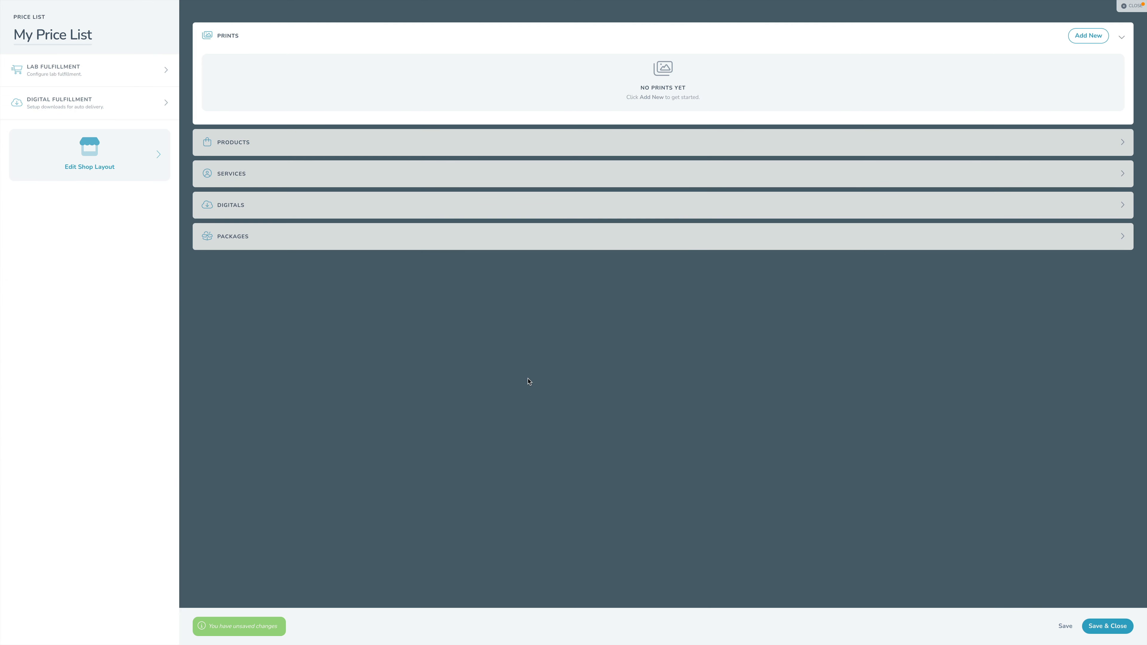
# Add the pre-built self-fulfilled Photo Print and Fine Art Print to the price list.
pyautogui.click(1088, 35)
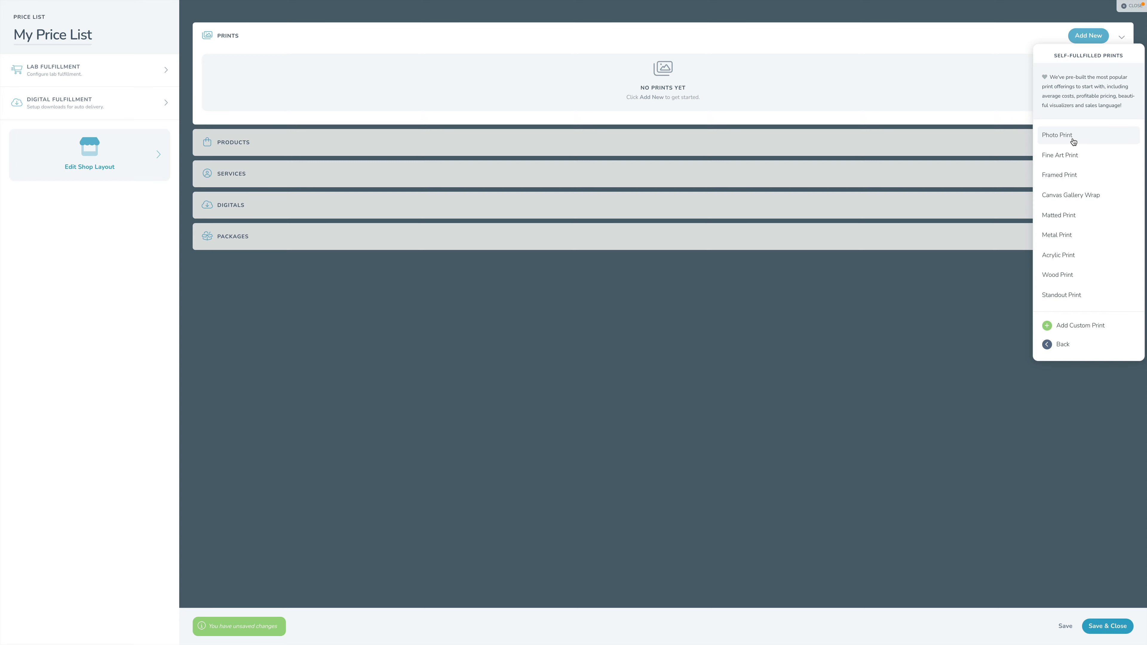
pyautogui.click(1074, 141)
pyautogui.click(1087, 40)
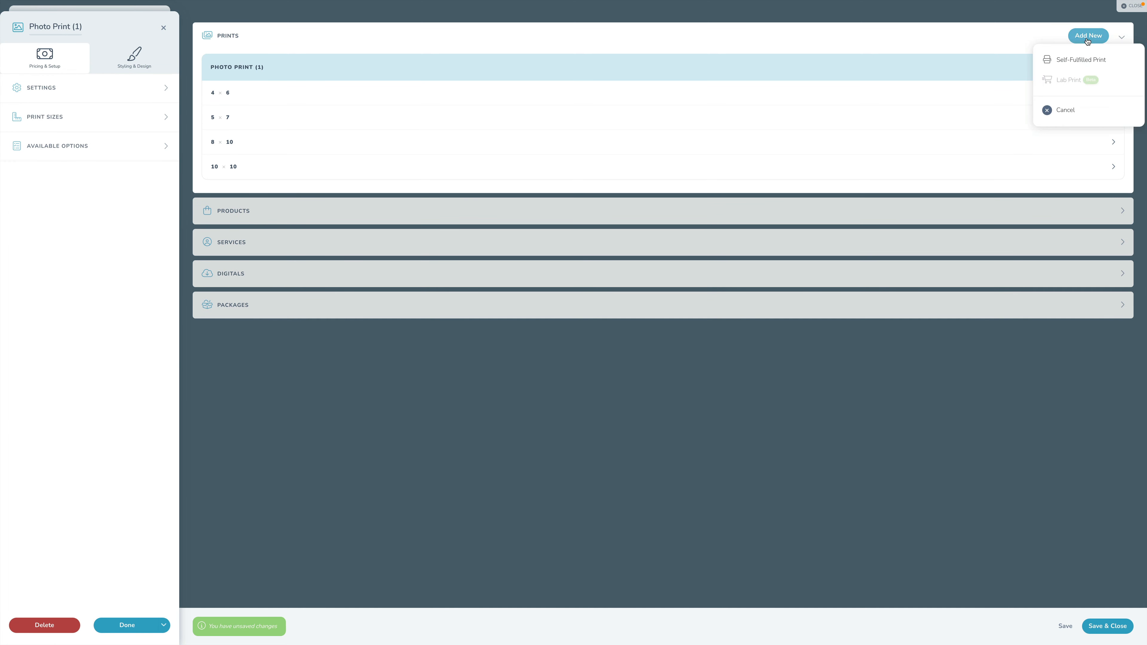
pyautogui.click(1081, 62)
pyautogui.click(1073, 156)
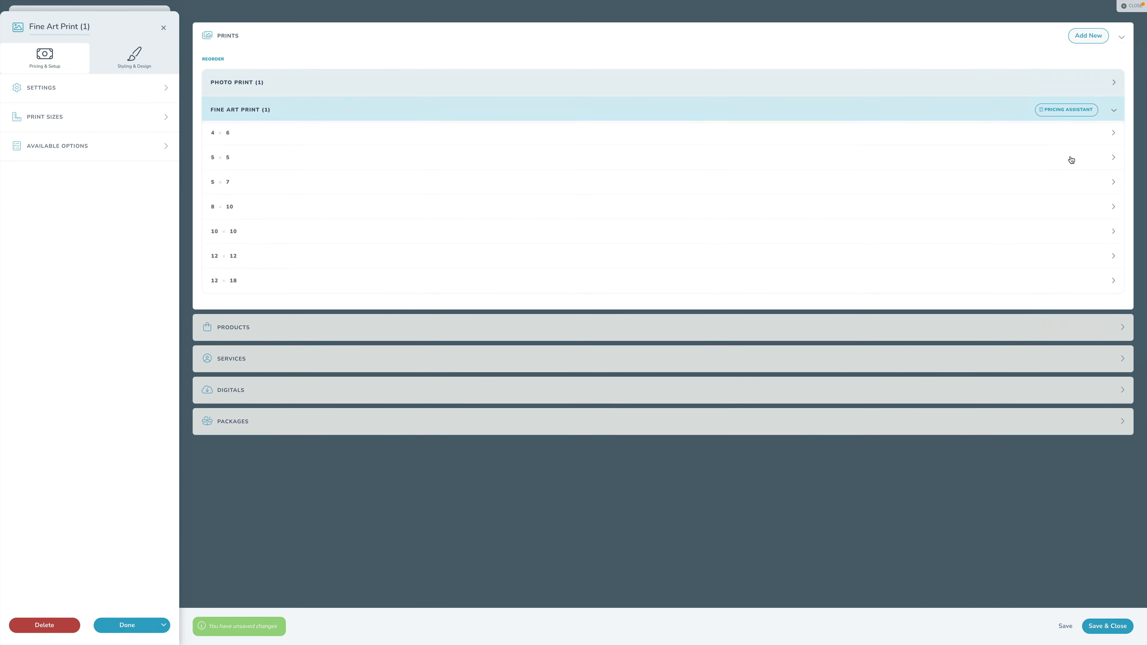
# Add the pre-built self-fulfilled Canvas Gallery Wrap and Framed Print to the price list.
pyautogui.click(1088, 36)
pyautogui.click(1082, 60)
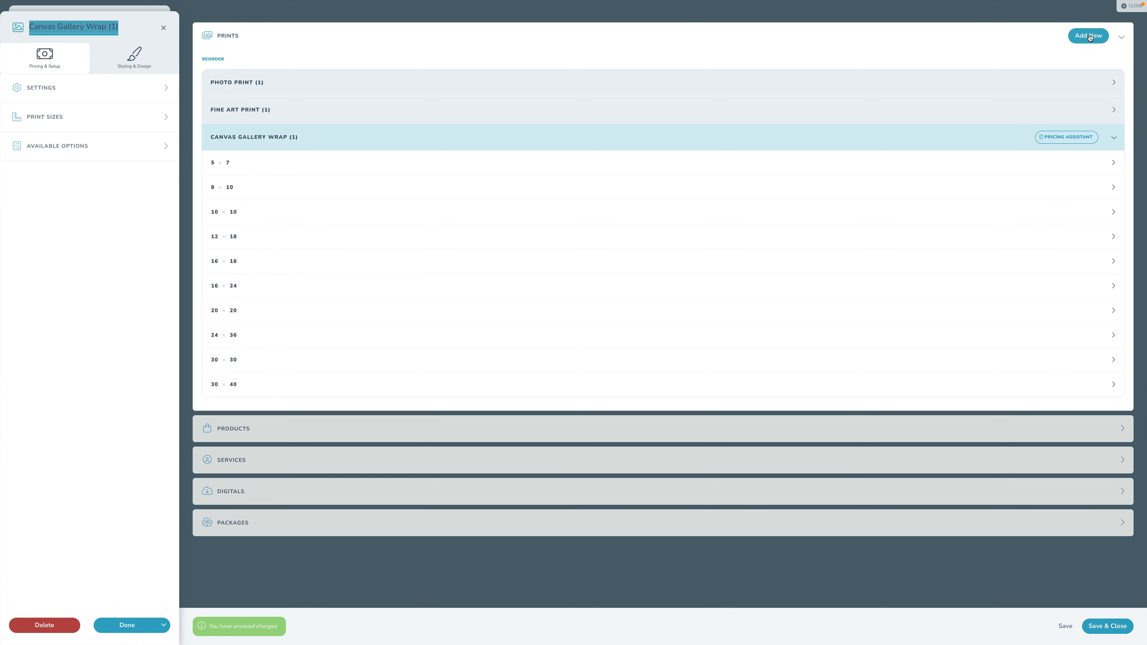
pyautogui.click(1088, 35)
pyautogui.click(1077, 63)
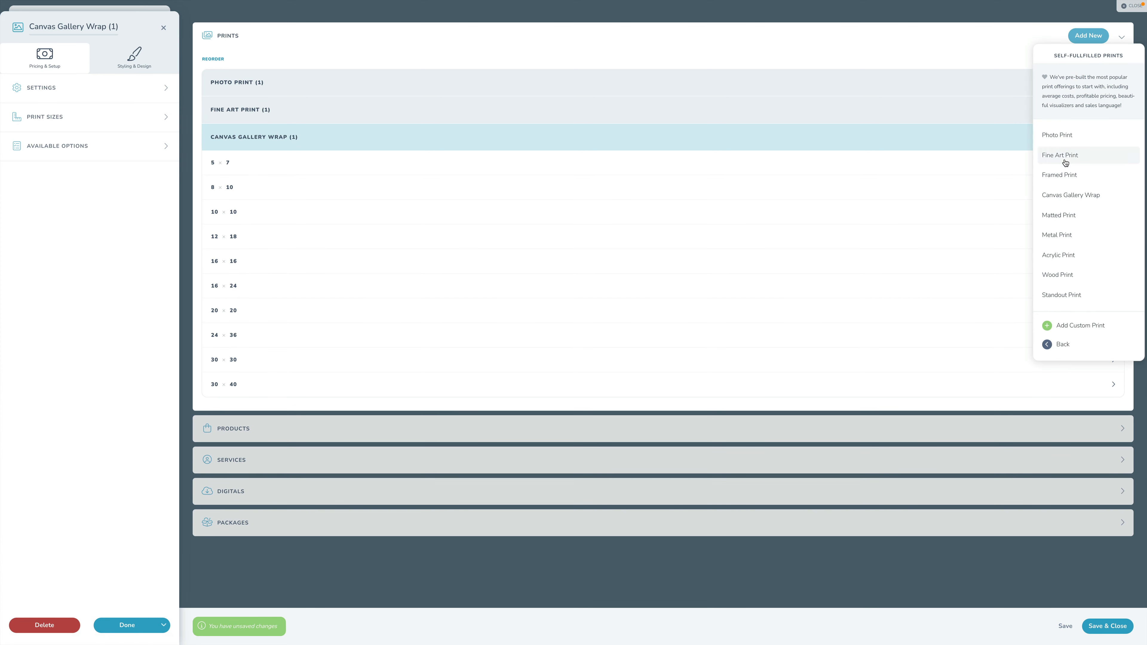
pyautogui.click(1059, 175)
# Remove the "(1)" suffix from the names of the Fine Art Print, Canvas Gallery Wrap and Framed Print.
pyautogui.click(241, 110)
pyautogui.click(68, 26)
pyautogui.press('Delete')
pyautogui.press('Delete')
pyautogui.press('Delete')
pyautogui.press('Delete')
# Remove the "(1)" suffix from the Photo Print's name and close its settings.
pyautogui.click(236, 81)
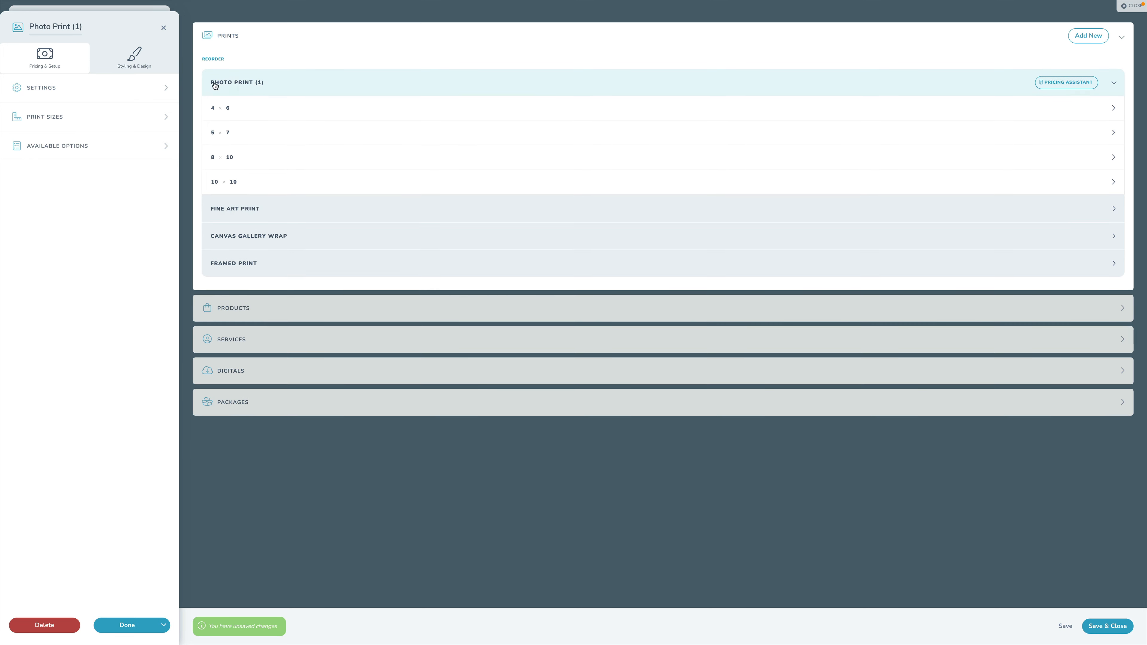
pyautogui.click(70, 26)
pyautogui.press('Delete')
pyautogui.press('Delete')
pyautogui.press('Delete')
pyautogui.press('Delete')
pyautogui.click(164, 28)
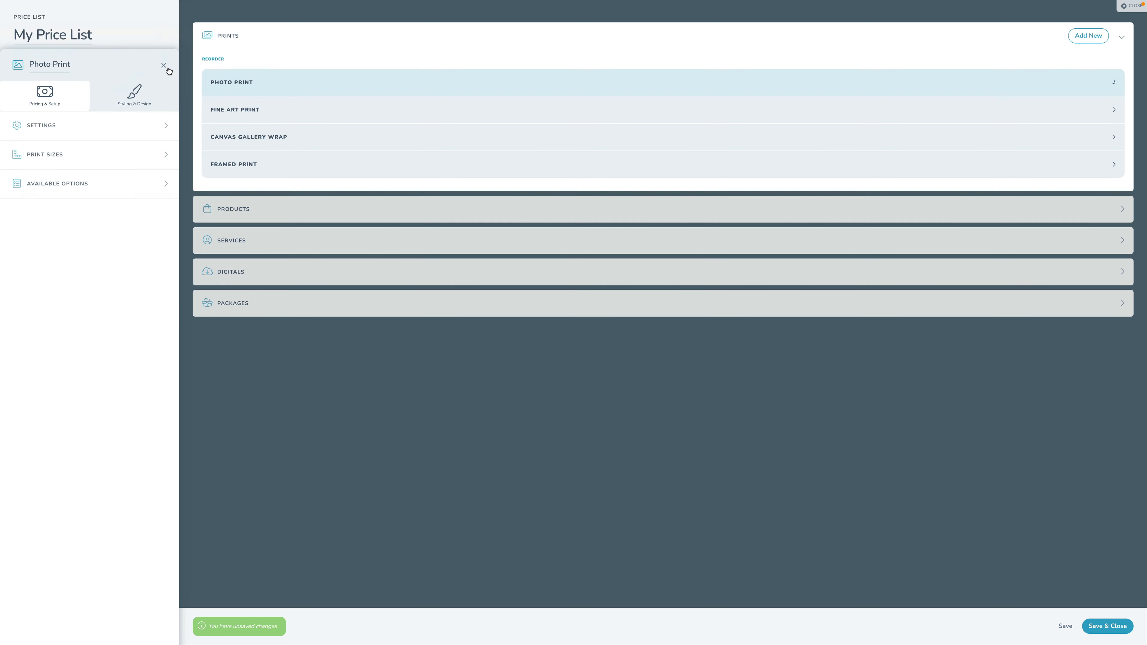
# Reorder the prints so that Framed Print comes directly before Canvas Gallery Wrap.
pyautogui.click(213, 59)
pyautogui.moveTo(254, 168); pyautogui.dragTo(253, 138)
pyautogui.click(219, 60)
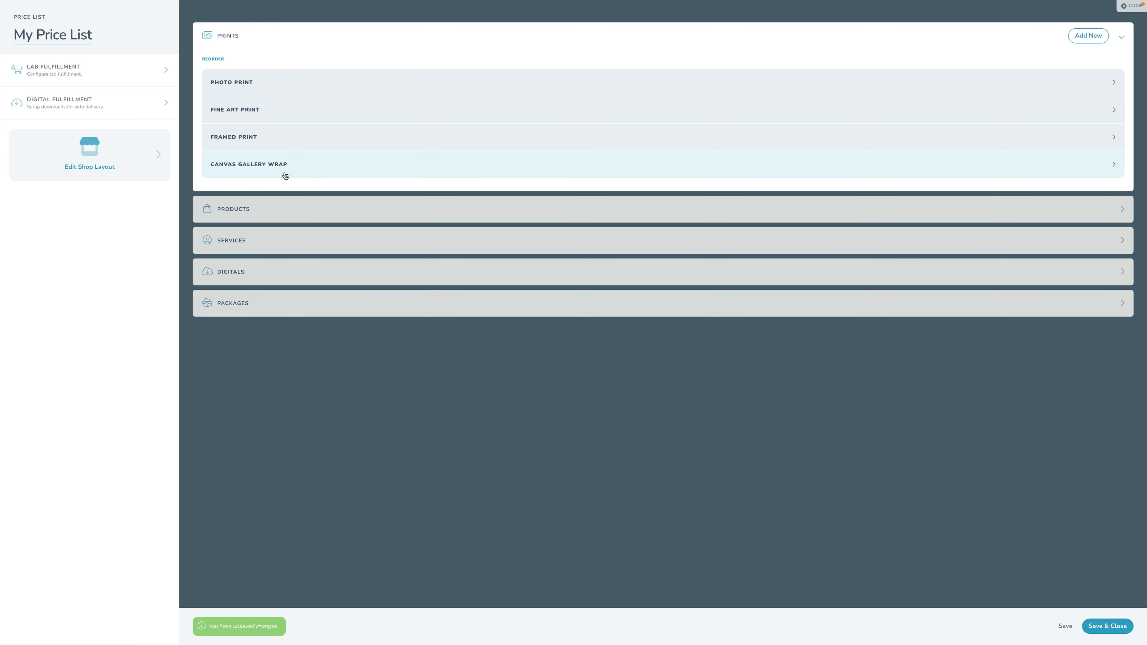
# Preview the Framed Print's styling with the white and light wood frame types.
pyautogui.click(265, 141)
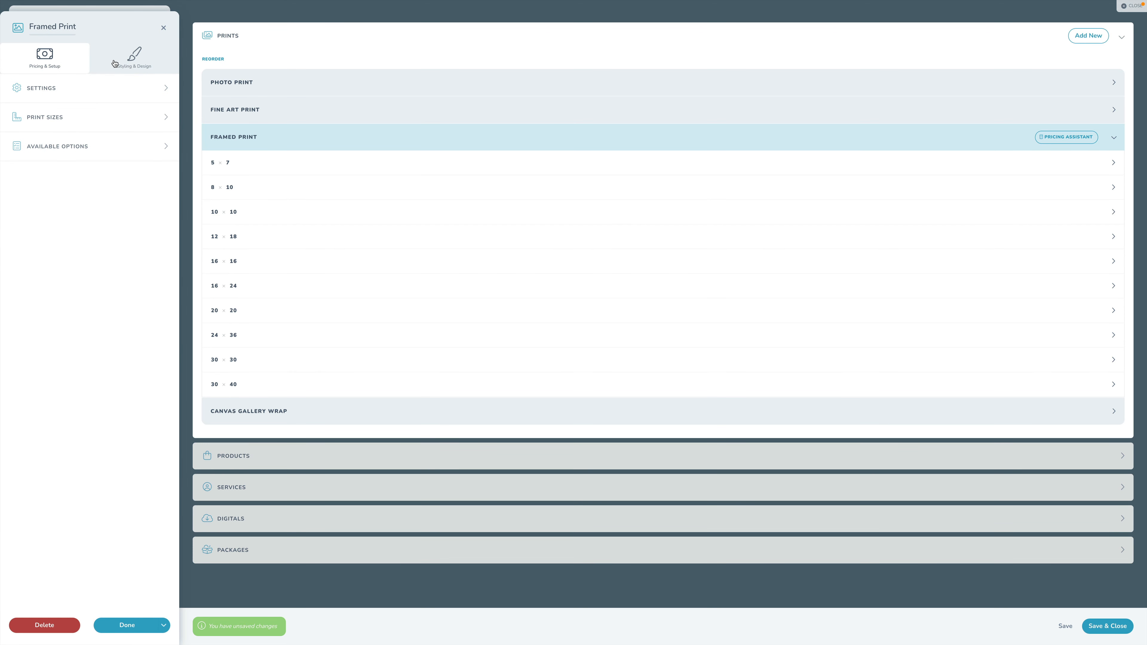
pyautogui.click(115, 63)
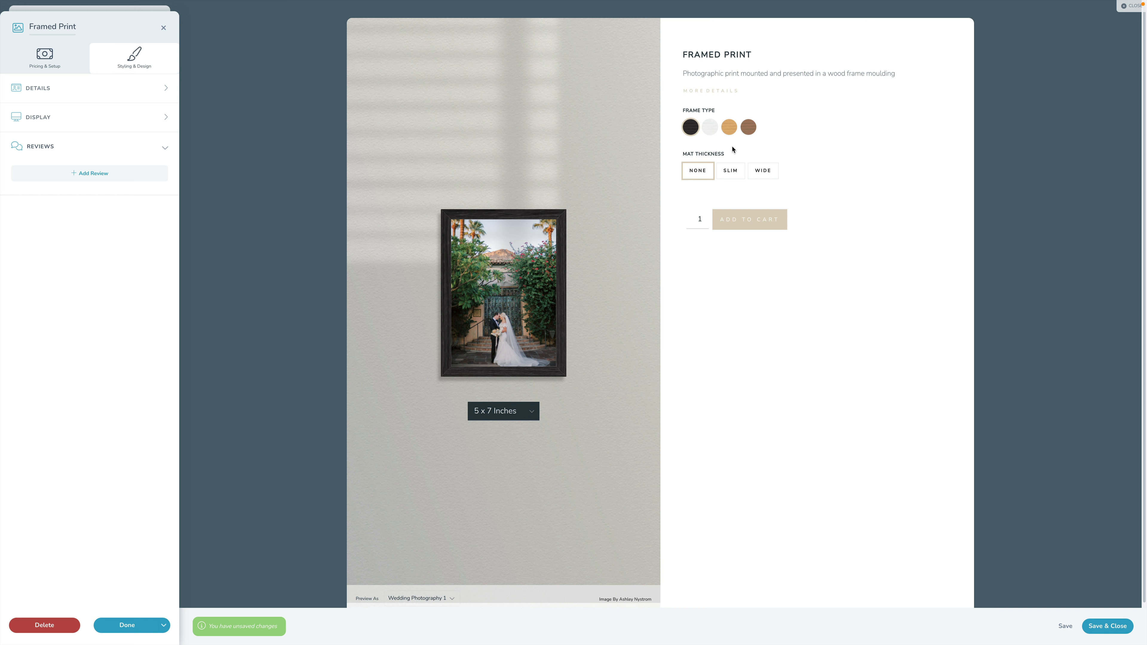
pyautogui.click(711, 129)
pyautogui.click(724, 131)
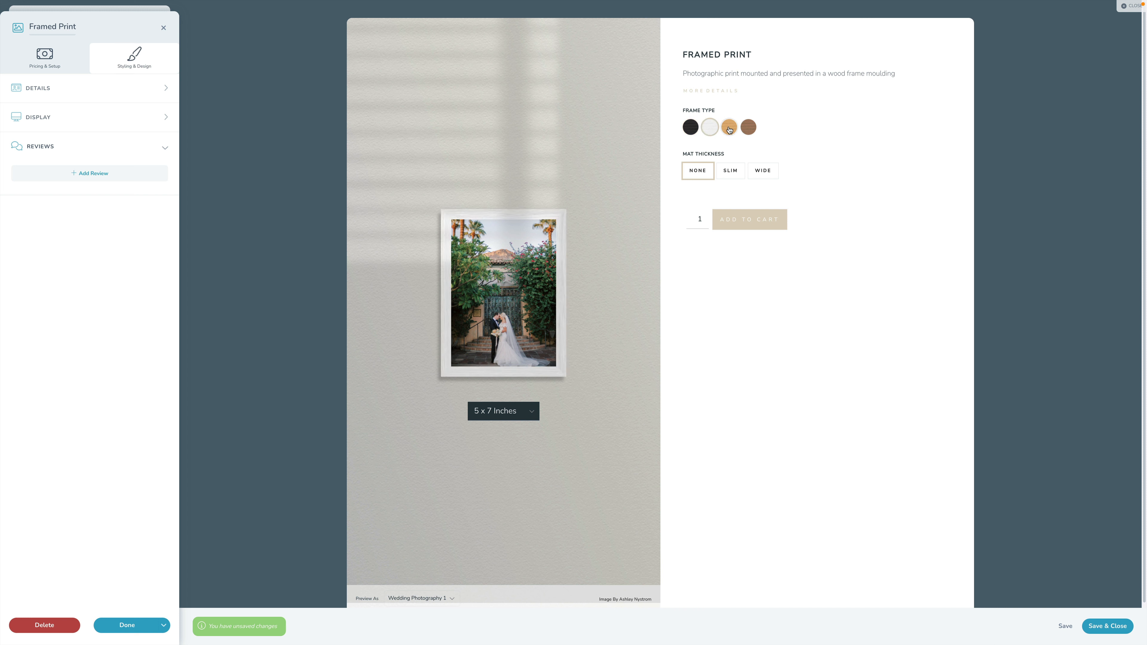
# Preview the Framed Print with the walnut frame and the slim, wide and no-mat thickness options.
pyautogui.click(750, 129)
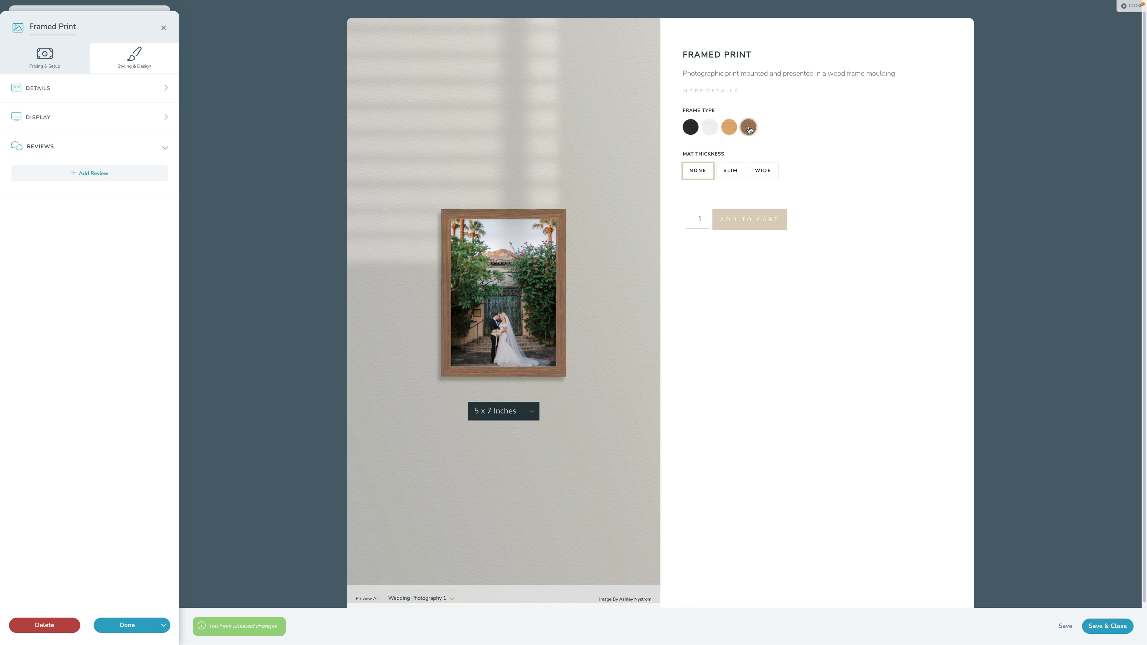
pyautogui.click(724, 179)
pyautogui.click(763, 172)
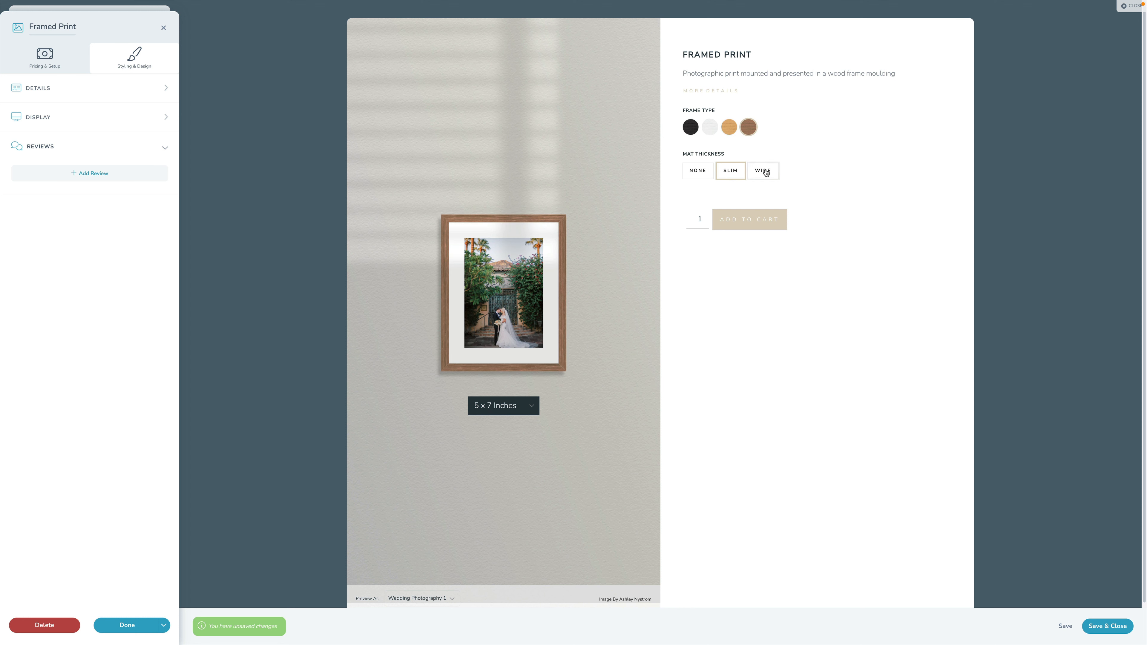
pyautogui.click(700, 174)
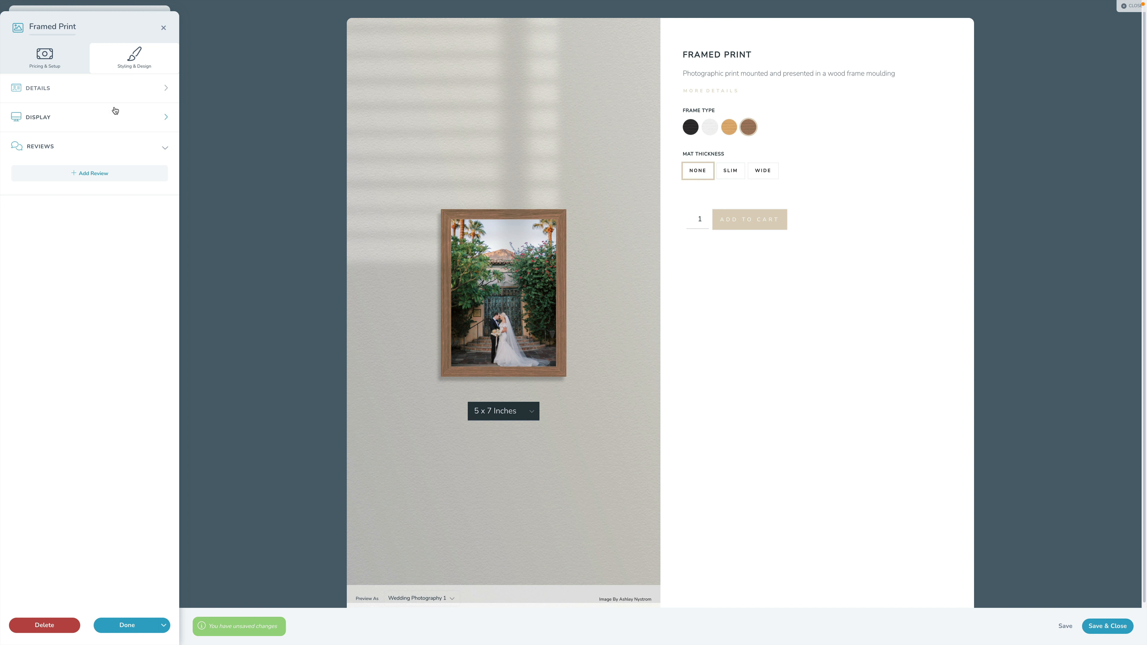
# Review the Framed Print's summary and description, and show the pricing for its 8 x 10 size.
pyautogui.click(49, 89)
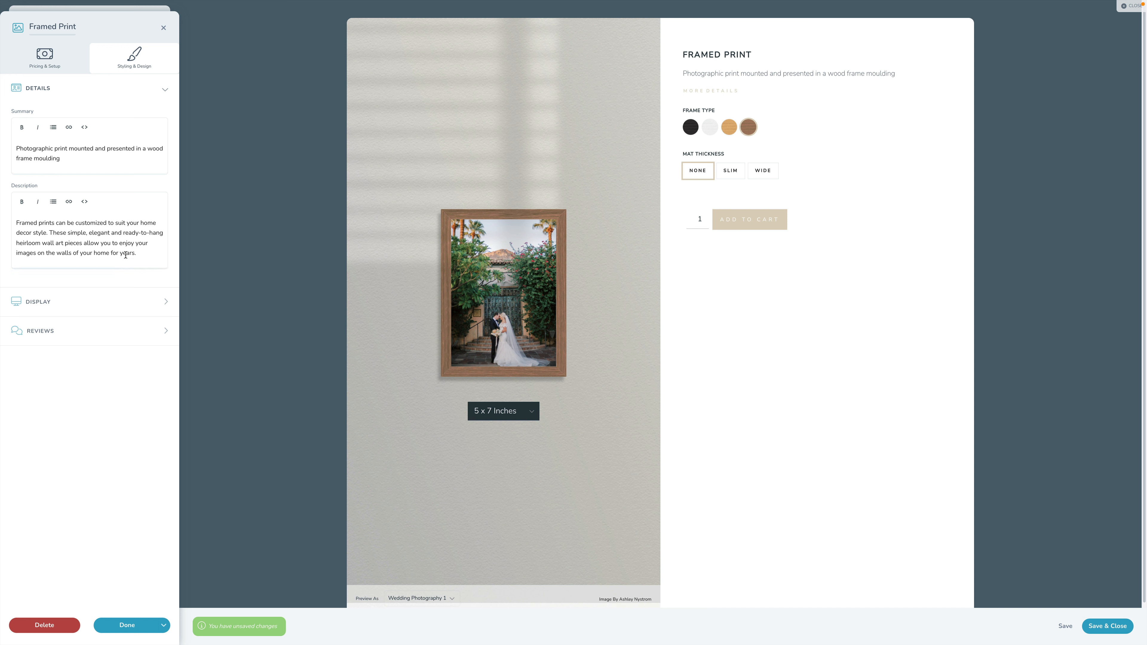
pyautogui.click(45, 57)
pyautogui.click(945, 187)
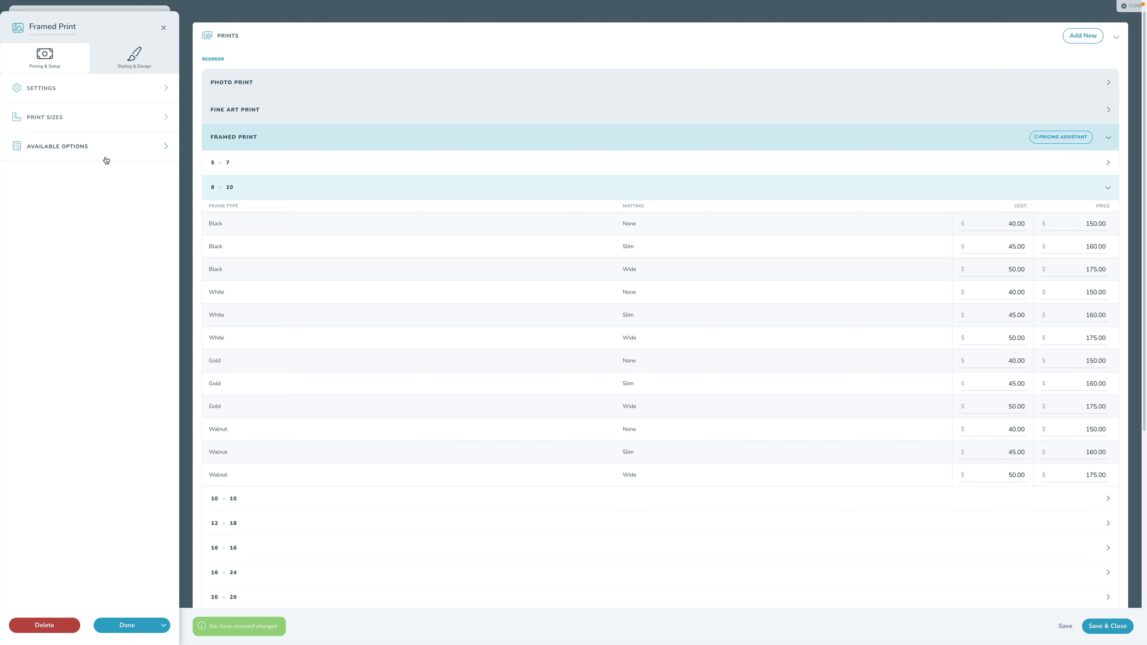
# Reorder the Framed Print's Matting choices to Slim, Wide, None.
pyautogui.click(94, 153)
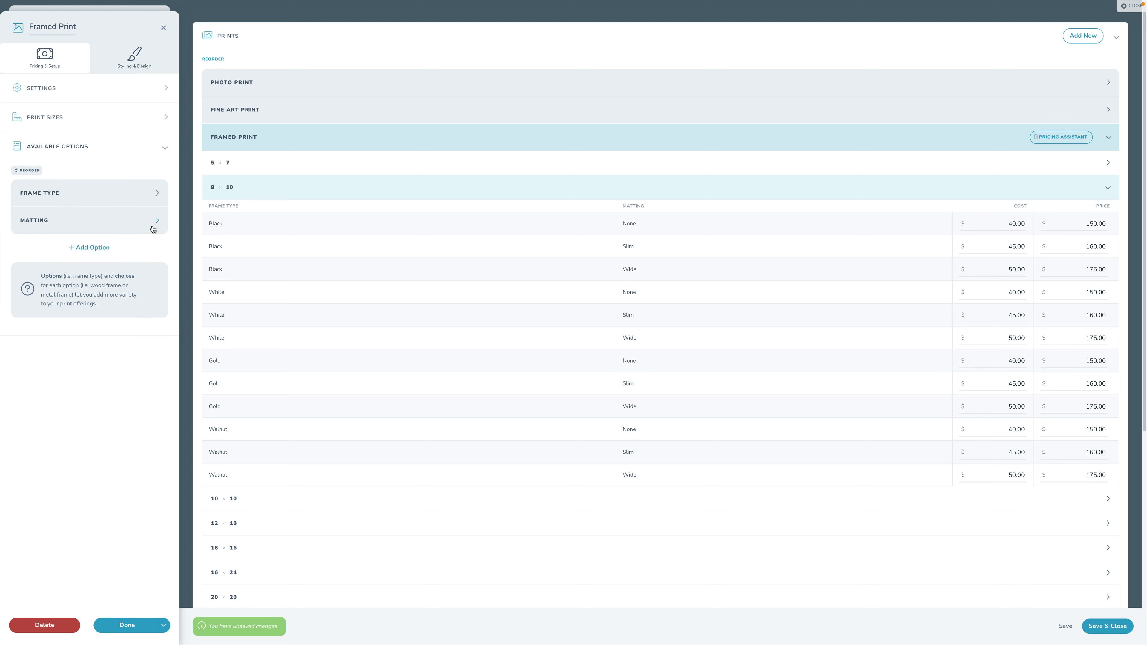
pyautogui.click(158, 220)
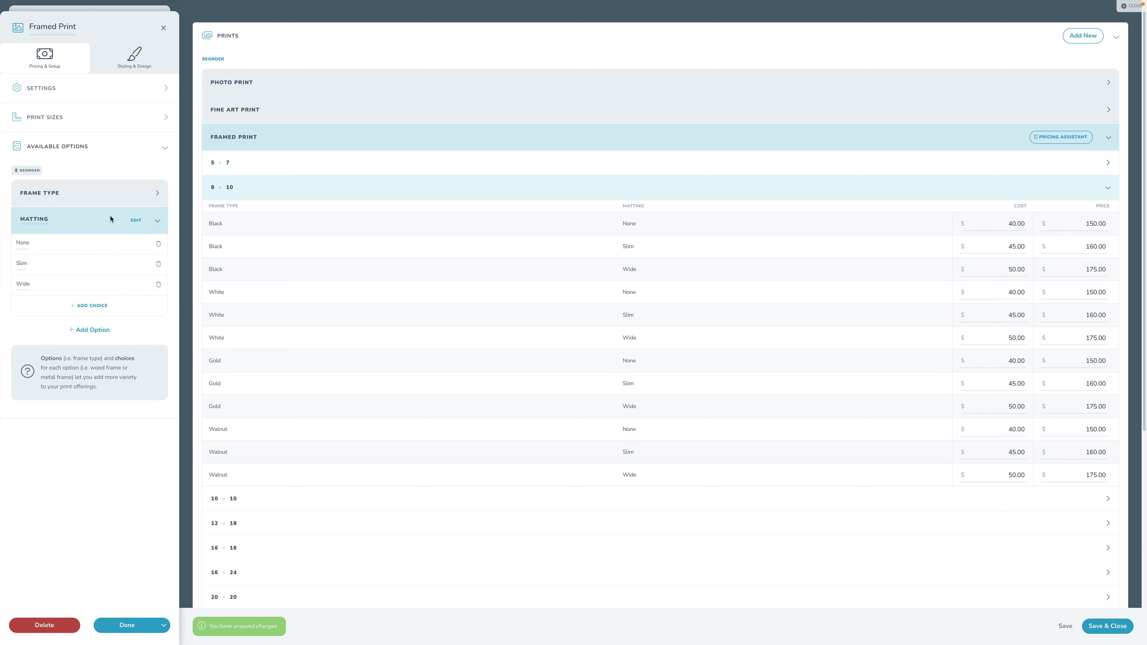
pyautogui.click(134, 222)
pyautogui.click(124, 260)
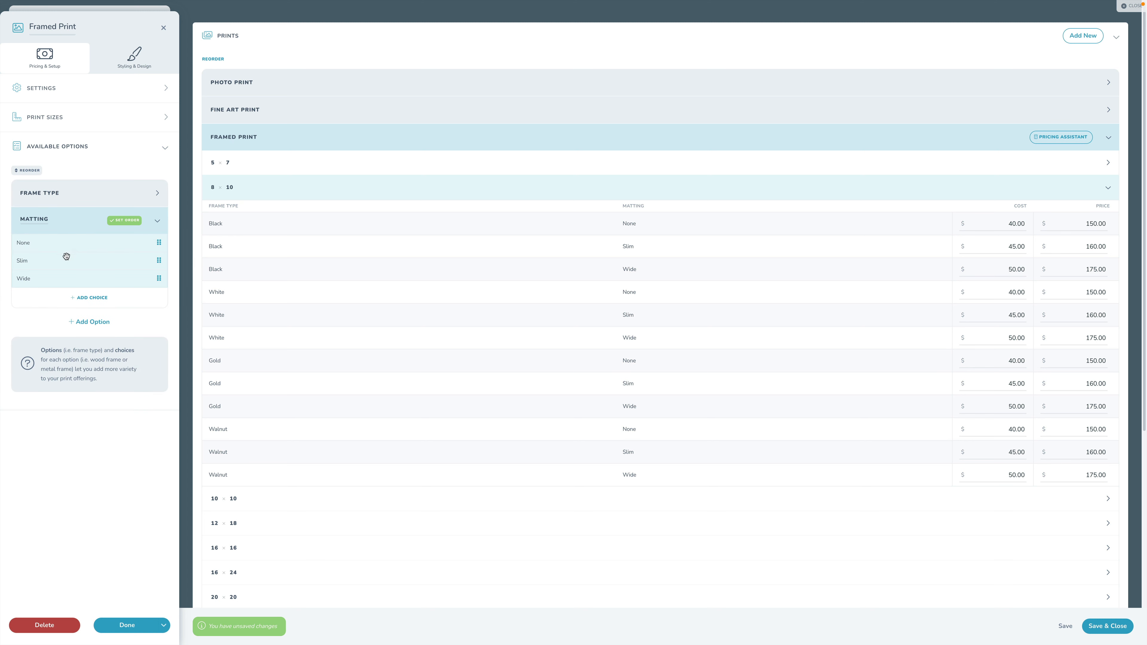
pyautogui.moveTo(49, 259)
pyautogui.mouseDown()
pyautogui.moveTo(50, 249)
pyautogui.moveTo(45, 261)
pyautogui.mouseUp()
pyautogui.click(122, 222)
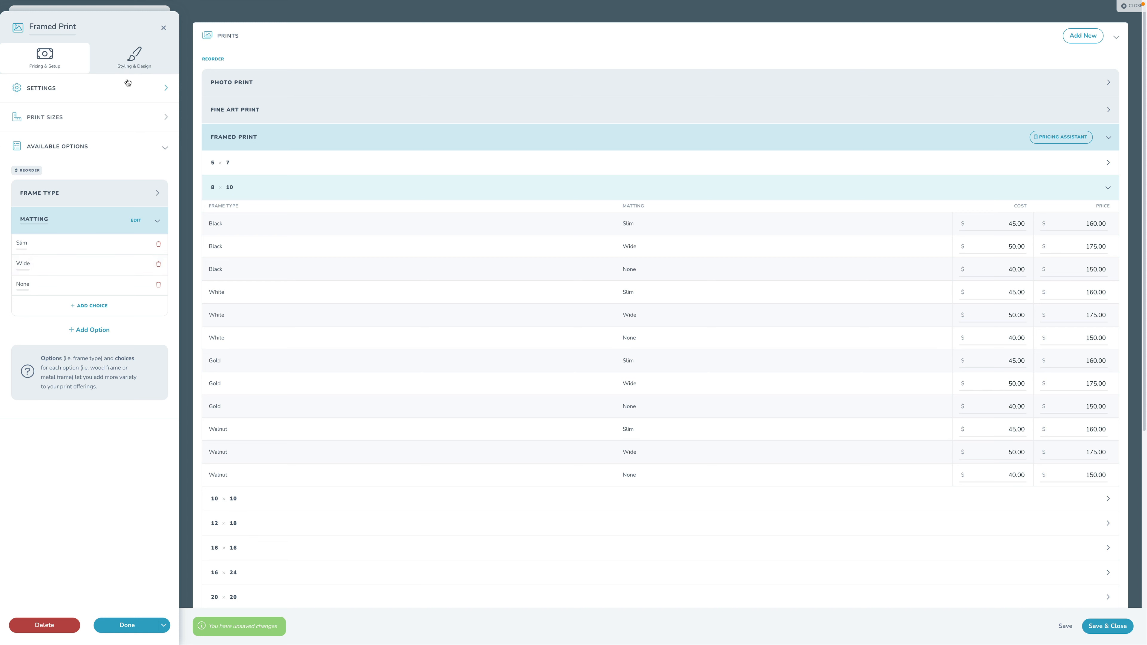
# Check the mat order in the Framed Print's styling preview, then close its settings and save the price list.
pyautogui.click(130, 64)
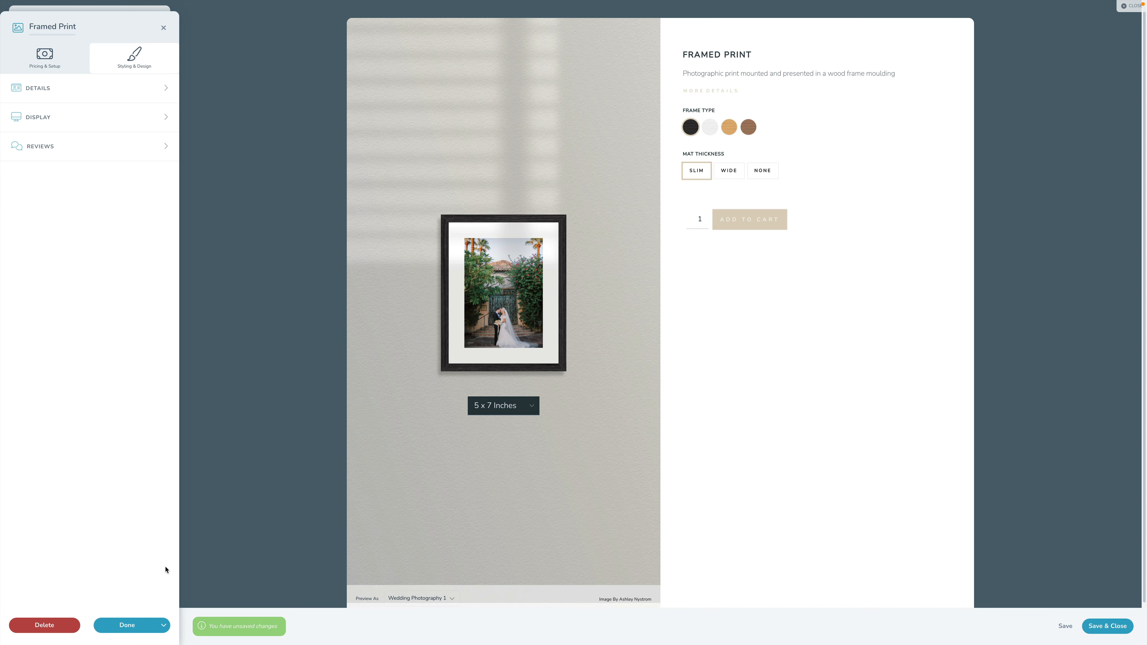
pyautogui.click(126, 625)
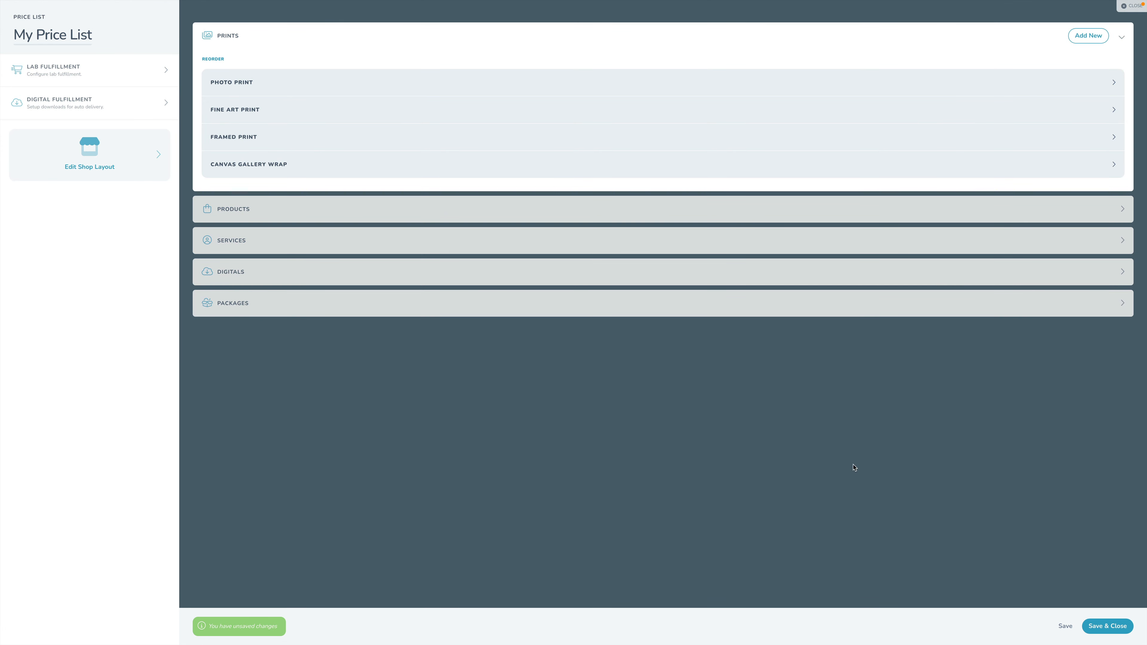
pyautogui.click(1065, 629)
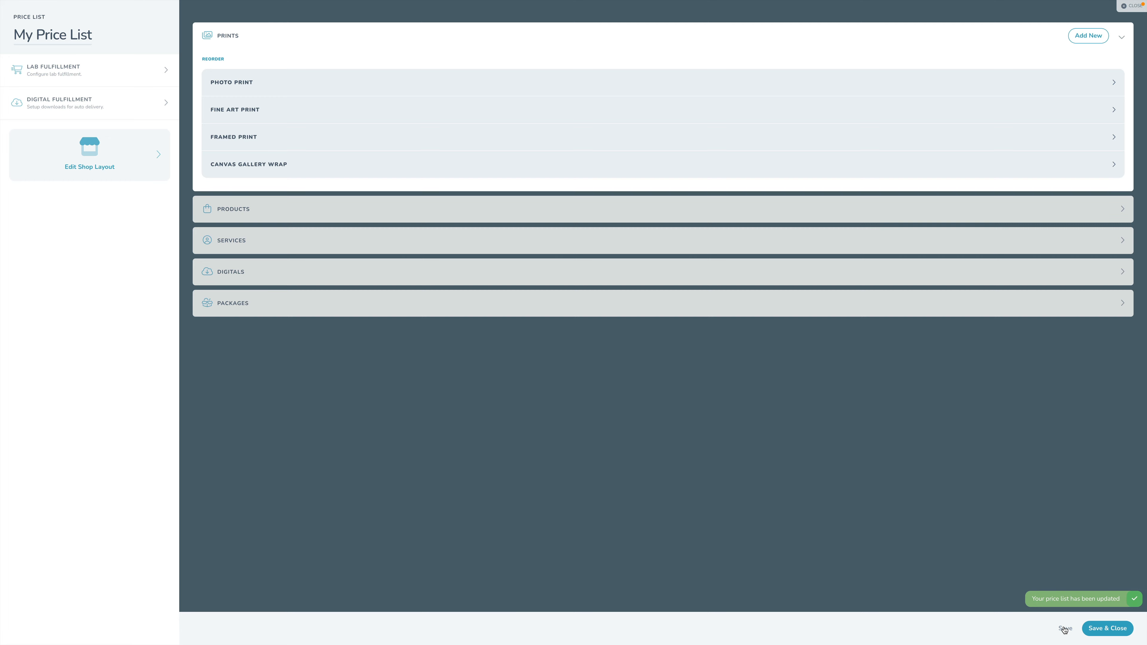
# Add a new product named "Wedding Album" to the price list's Products section.
pyautogui.click(280, 211)
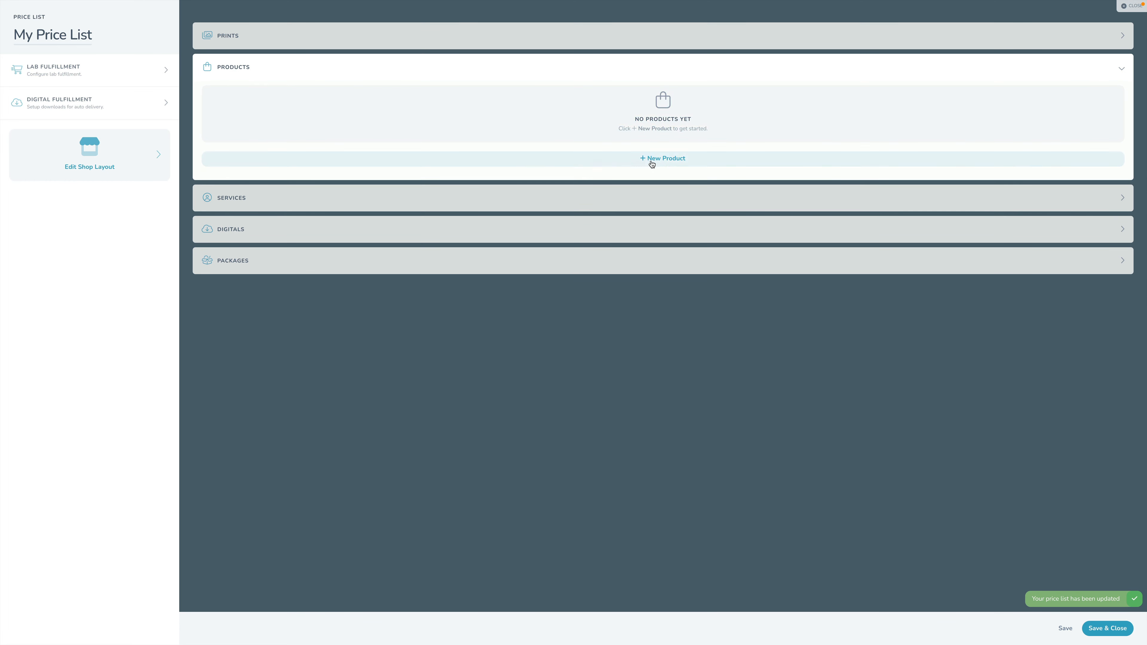
pyautogui.click(668, 159)
pyautogui.write('Wedding Album')
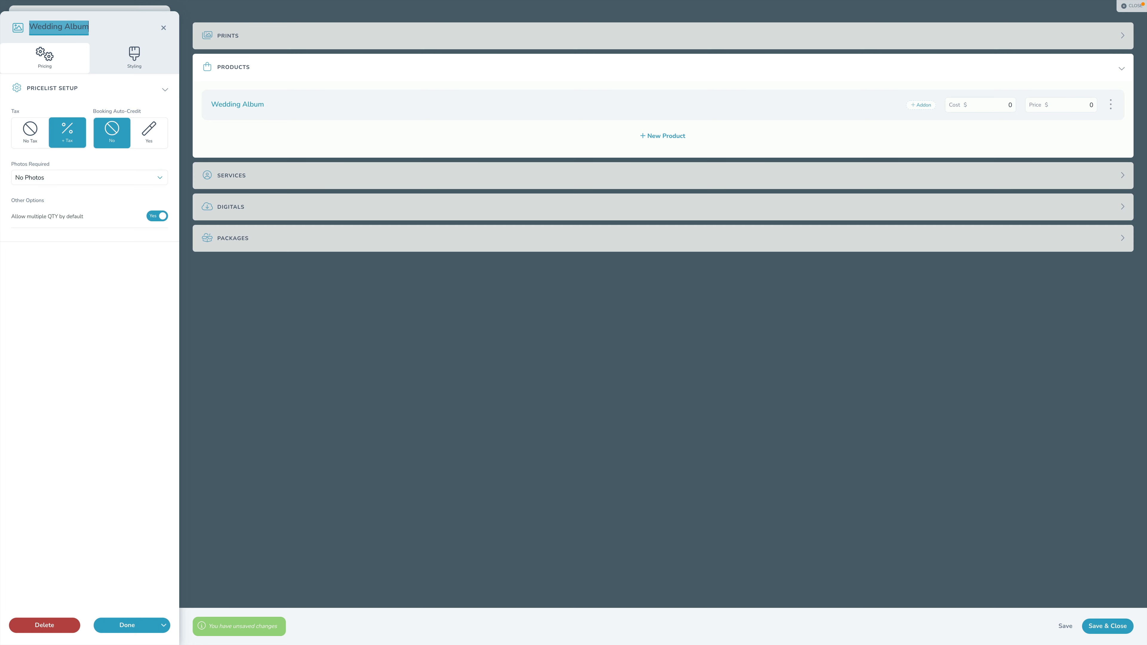
pyautogui.click(150, 133)
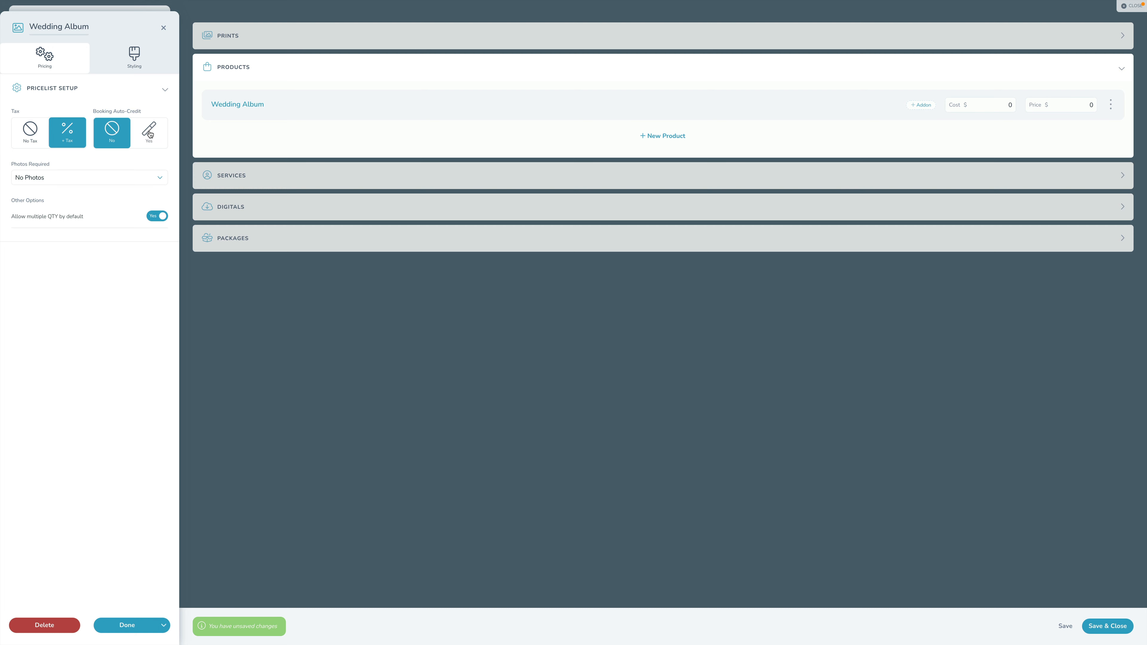